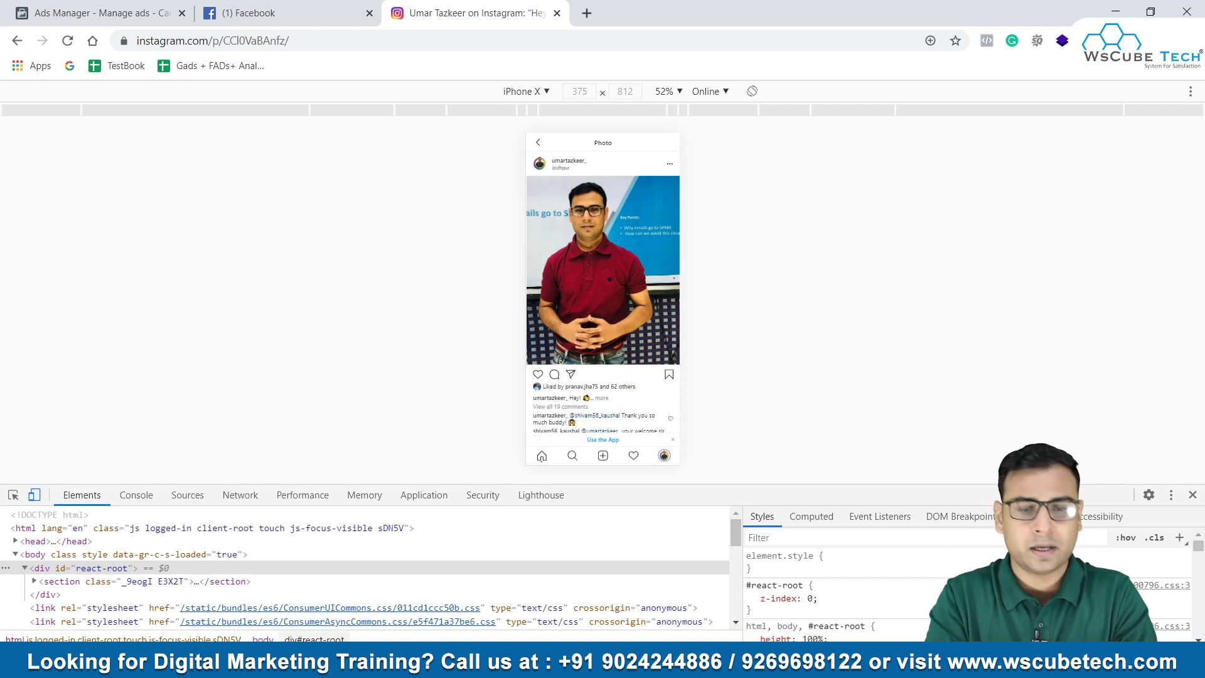
- Open Google in a new browser tab and run an image search for "promote button on instagram"
{"action": "left_click", "coordinate": [585, 12]}
{"action": "type", "text": "Goog"}
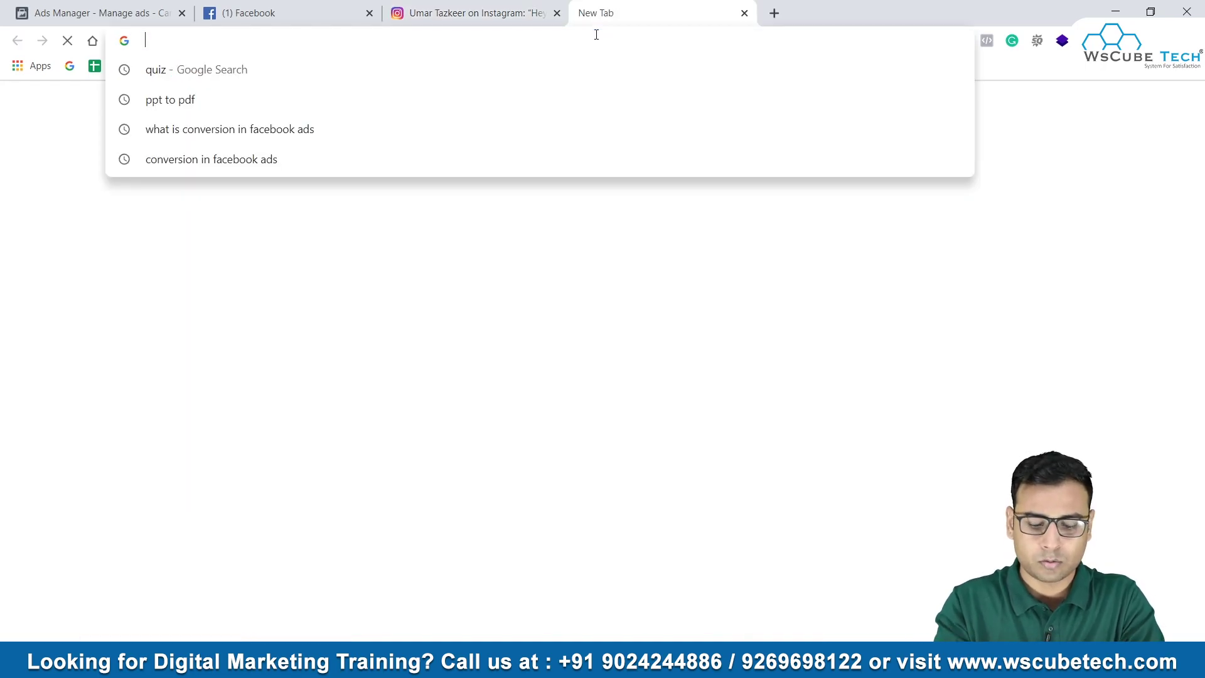
{"action": "key", "text": "Return"}
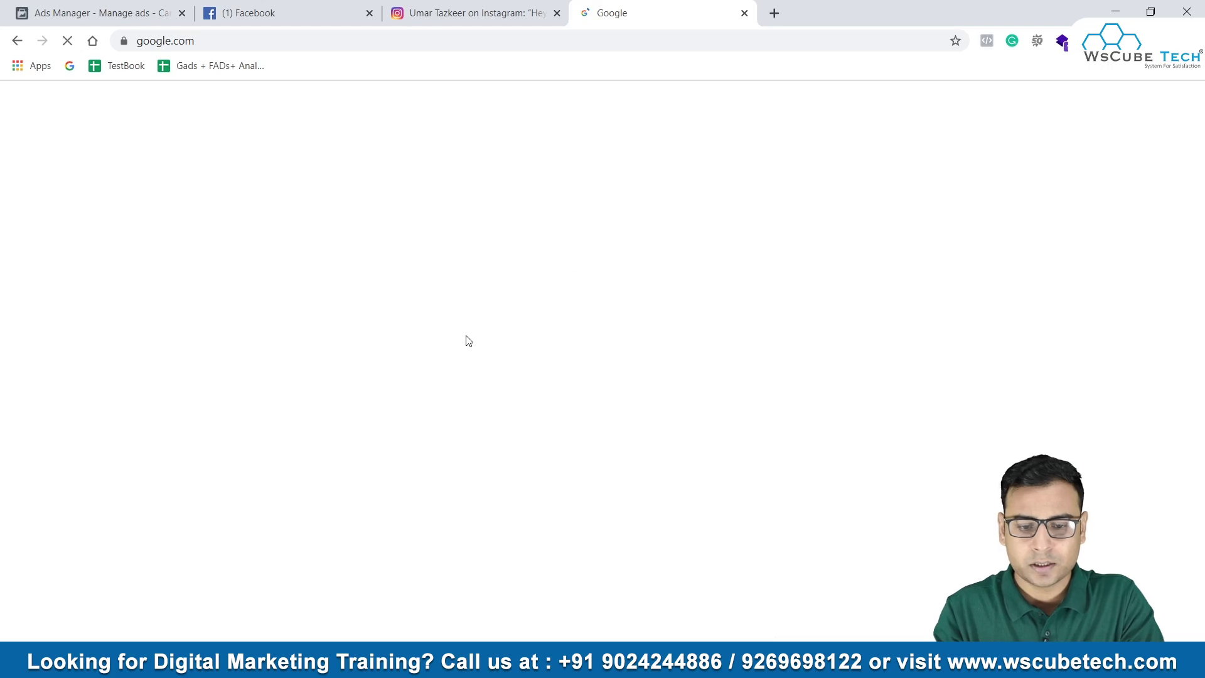
{"action": "type", "text": "promote b"}
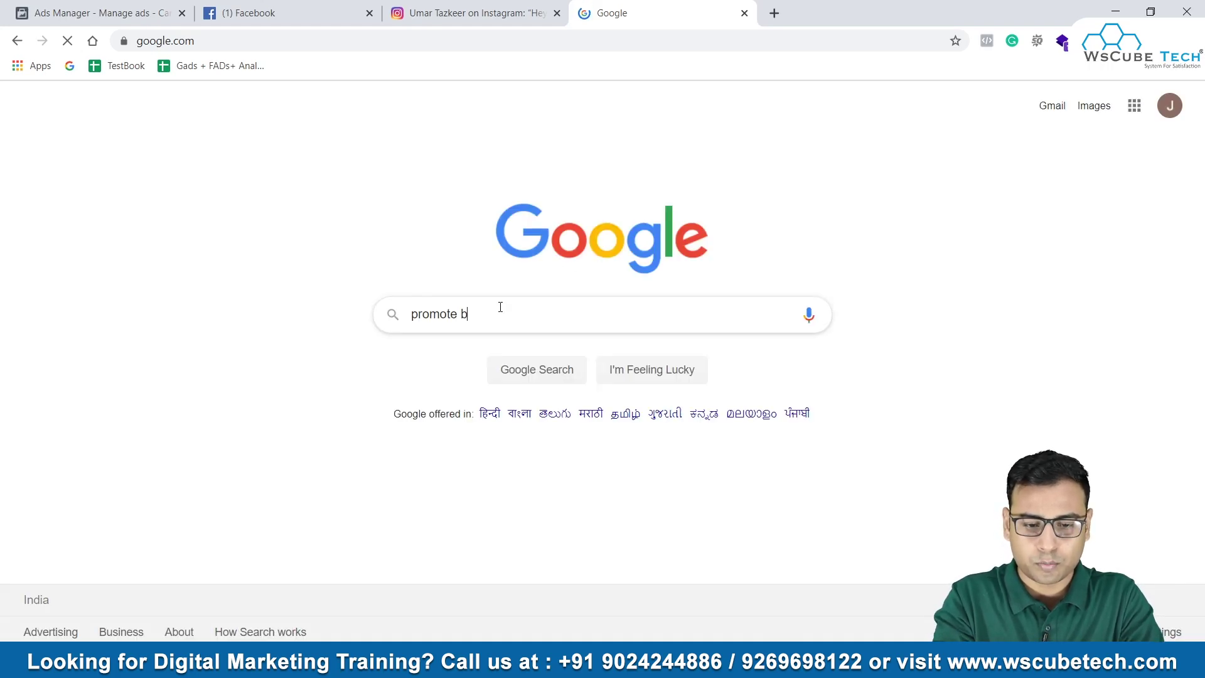
{"action": "type", "text": "utton for"}
{"action": "key", "text": "Down"}
{"action": "key", "text": "Return"}
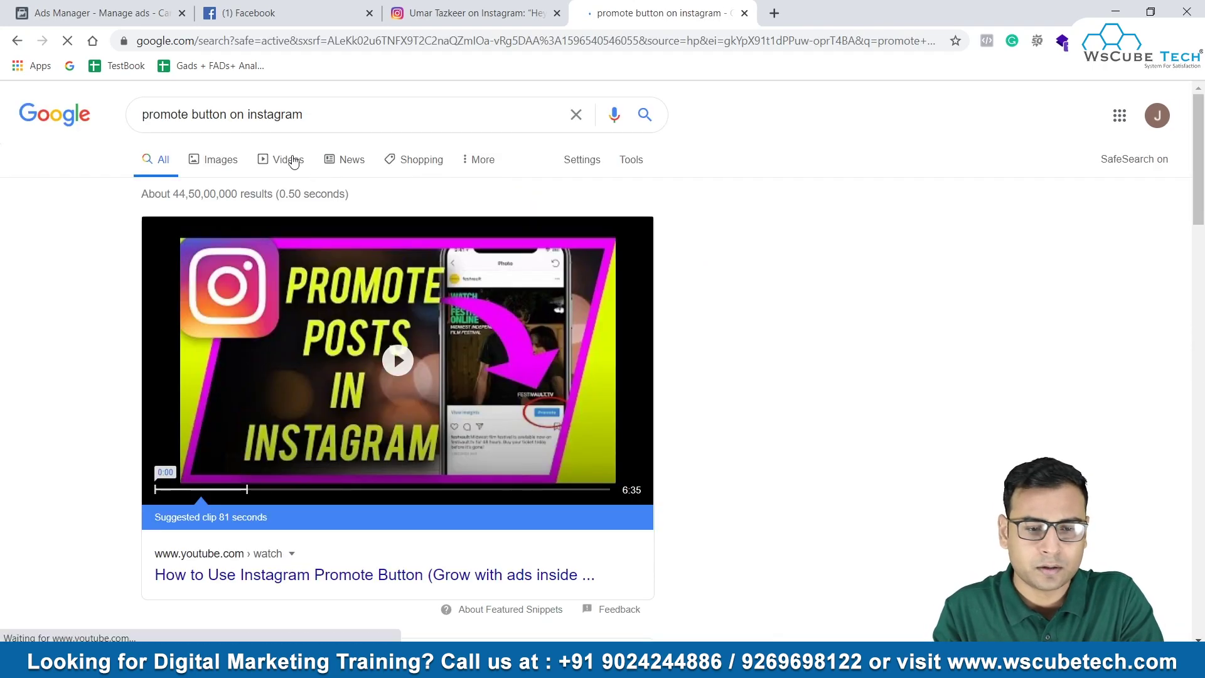
{"action": "left_click", "coordinate": [220, 161]}
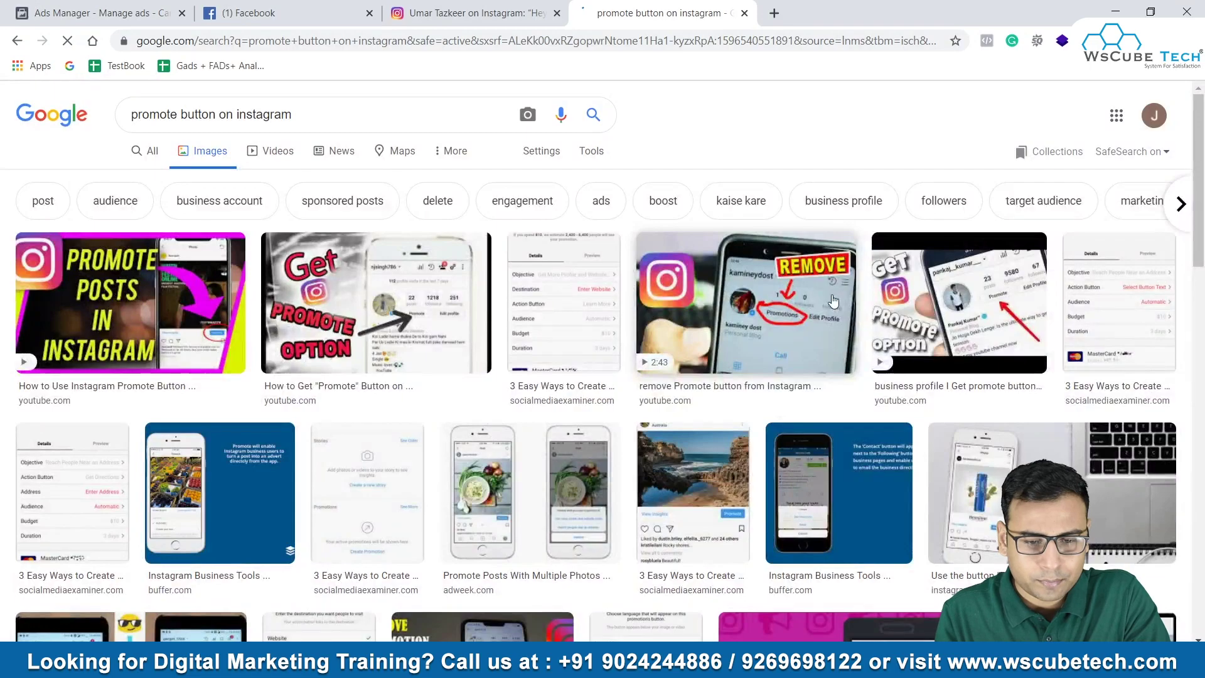
- Look through the image results and refine the search to "promote post button on instagram"
{"action": "scroll", "coordinate": [493, 211], "scroll_direction": "down", "scroll_amount": 2}
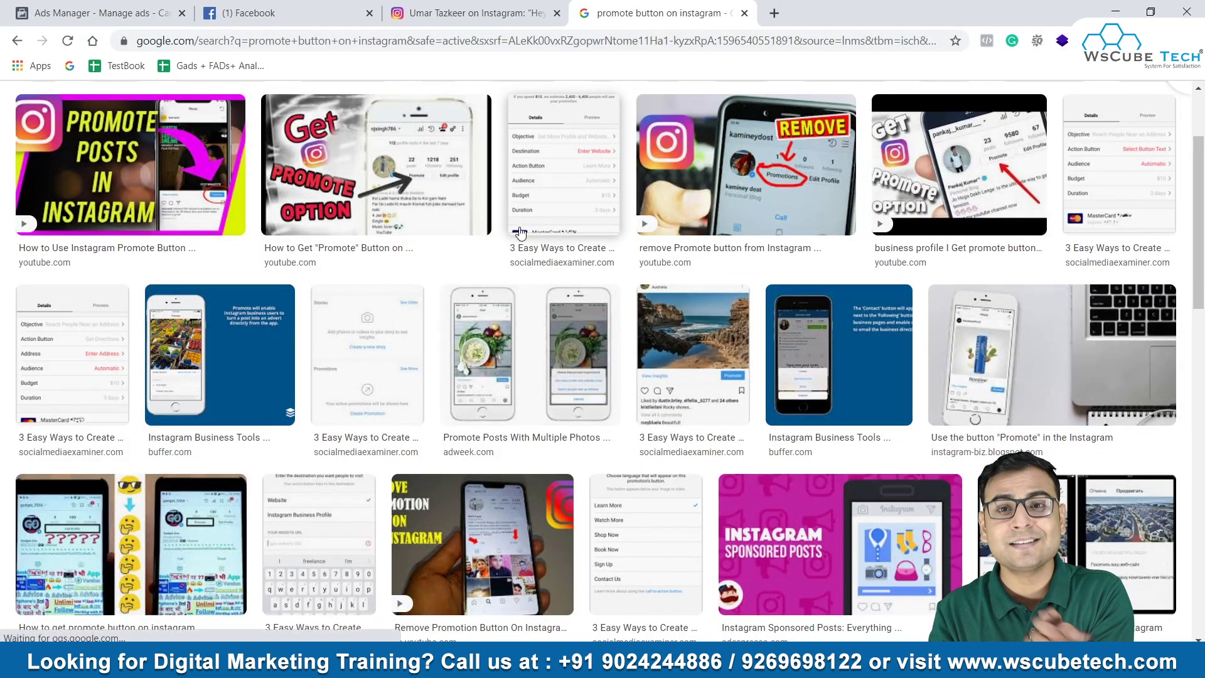
{"action": "scroll", "coordinate": [718, 259], "scroll_direction": "down", "scroll_amount": 1}
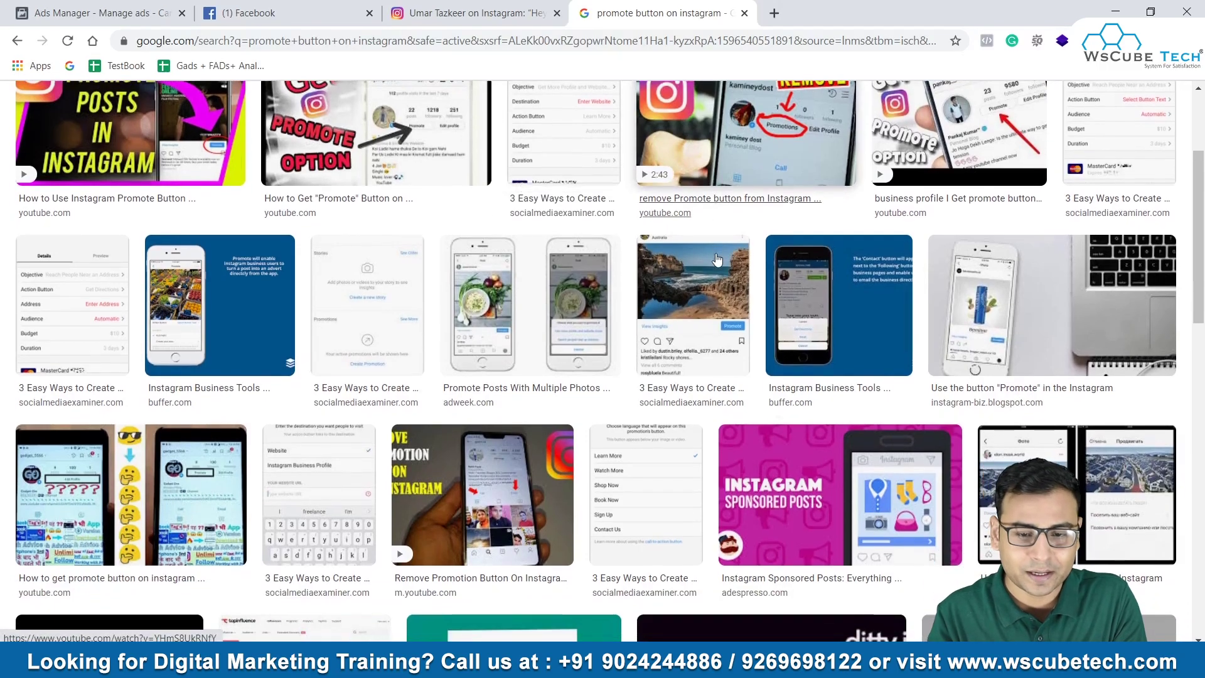
{"action": "scroll", "coordinate": [502, 294], "scroll_direction": "up", "scroll_amount": 3}
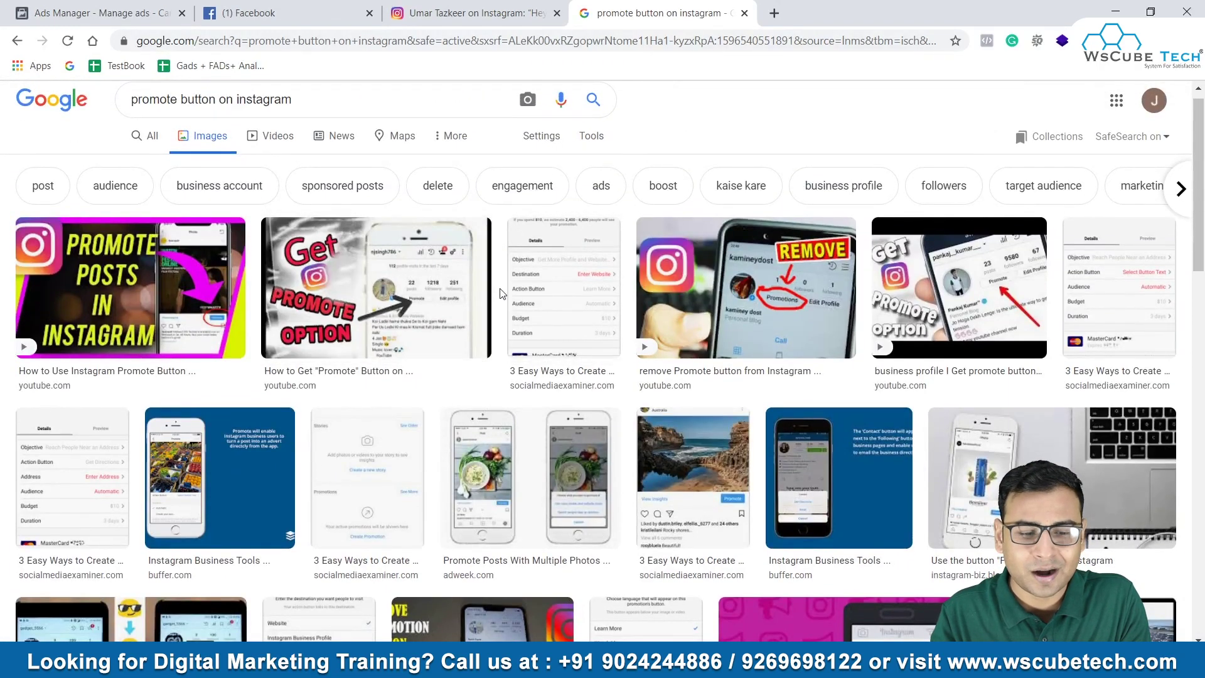
{"action": "scroll", "coordinate": [593, 387], "scroll_direction": "down", "scroll_amount": 2}
{"action": "scroll", "coordinate": [596, 398], "scroll_direction": "up", "scroll_amount": 3}
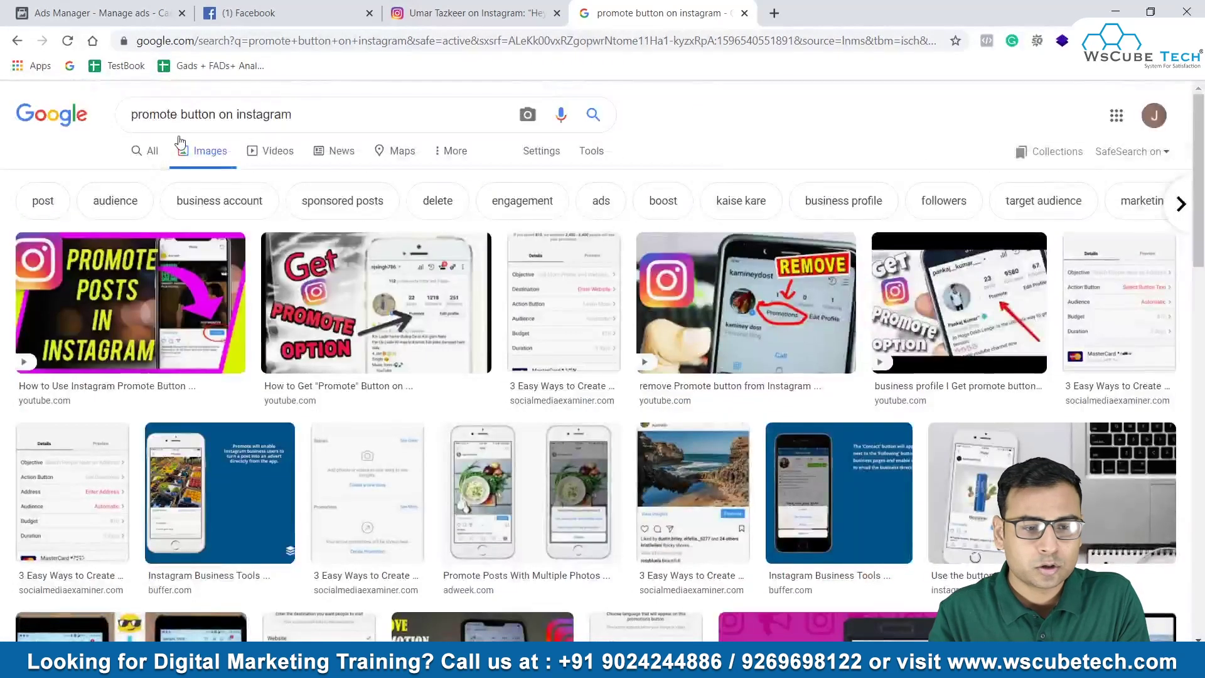
{"action": "left_click", "coordinate": [181, 114]}
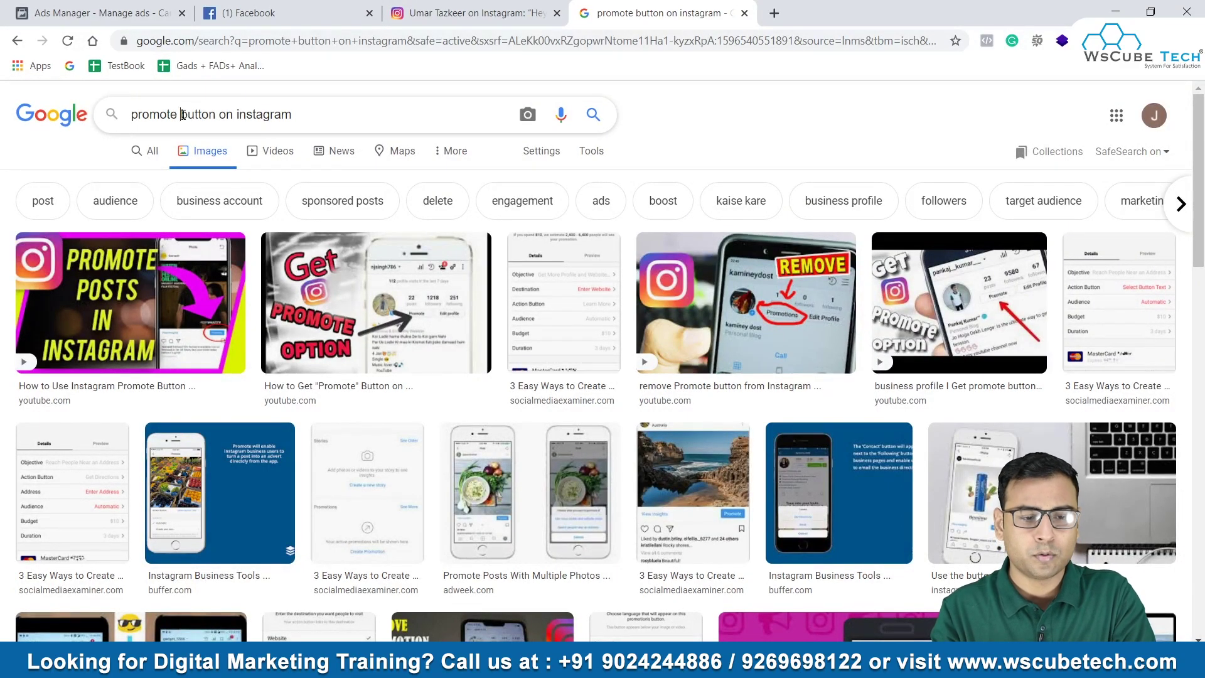
{"action": "type", "text": "post"}
{"action": "key", "text": "Return"}
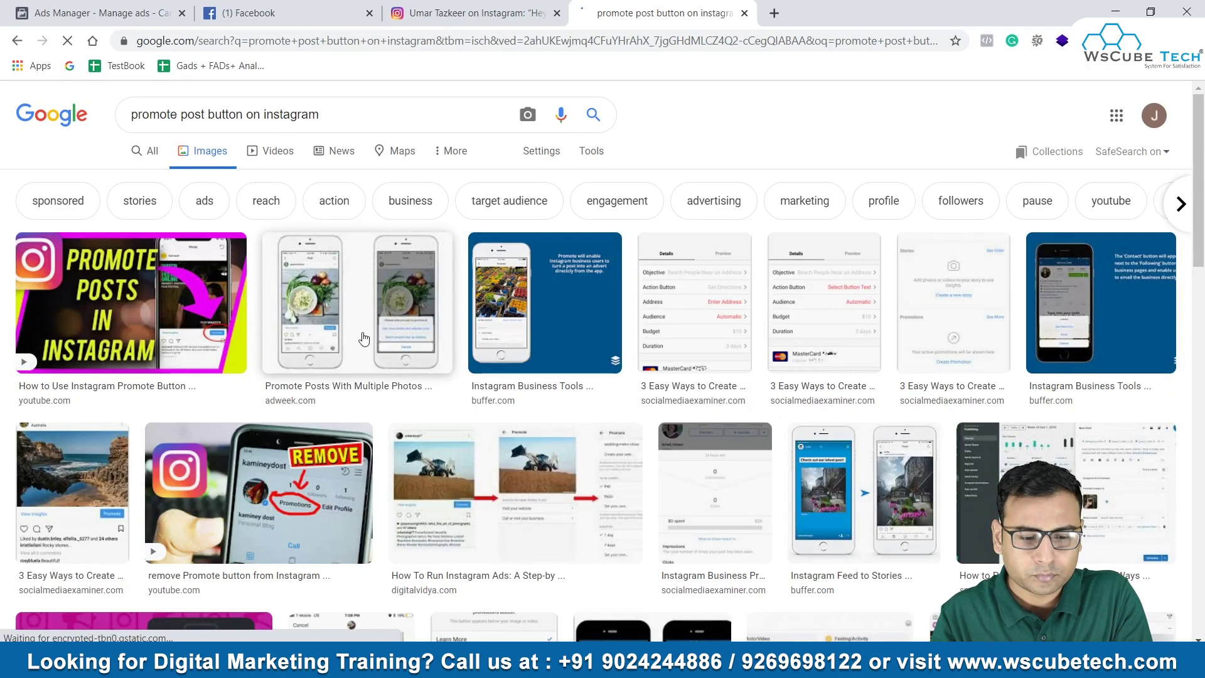
- Preview the Adweek image about promoting posts with multiple photos, examine the post's Promote button up close, and close the preview
{"action": "left_click", "coordinate": [336, 312]}
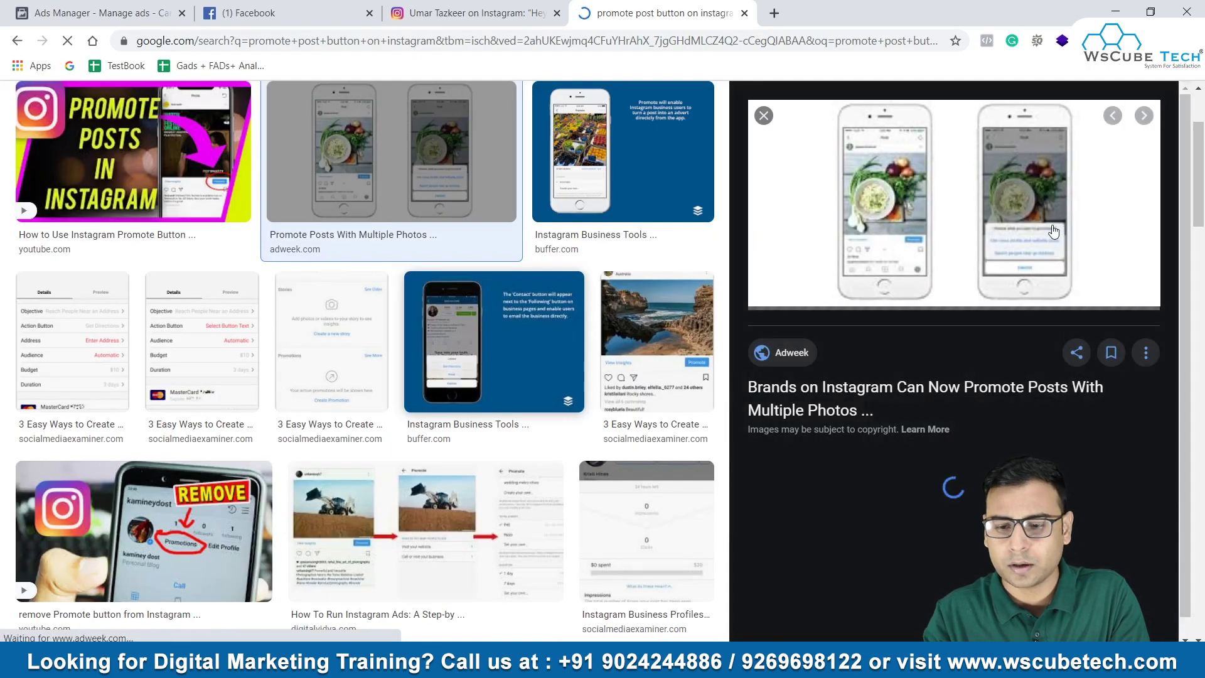
{"action": "scroll", "coordinate": [1054, 233], "scroll_direction": "up", "scroll_amount": 5}
{"action": "scroll", "coordinate": [1054, 232], "scroll_direction": "up", "scroll_amount": 2}
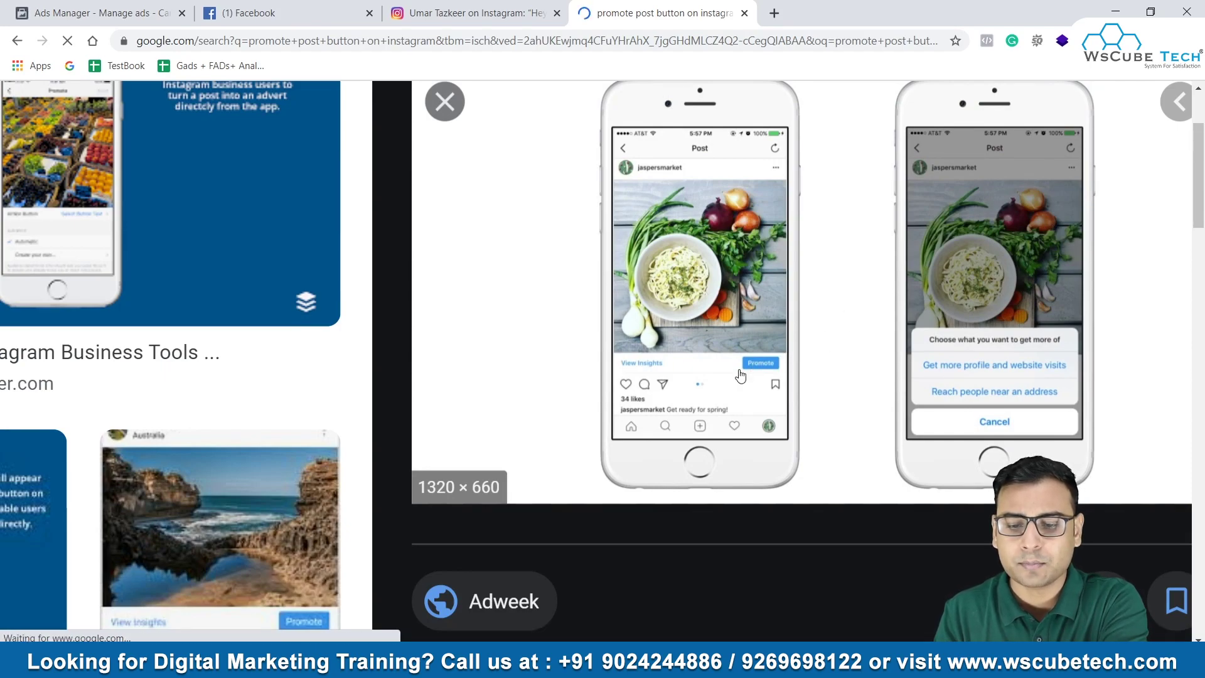
{"action": "scroll", "coordinate": [829, 363], "scroll_direction": "down", "scroll_amount": 5}
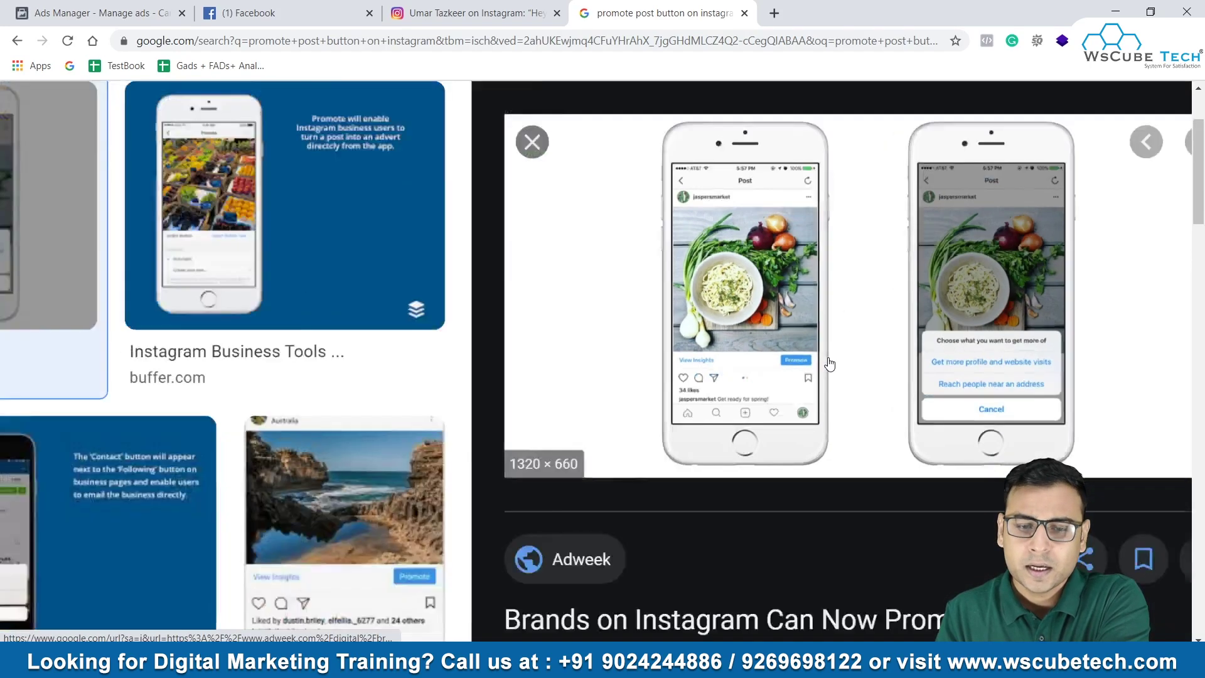
{"action": "left_click", "coordinate": [764, 115]}
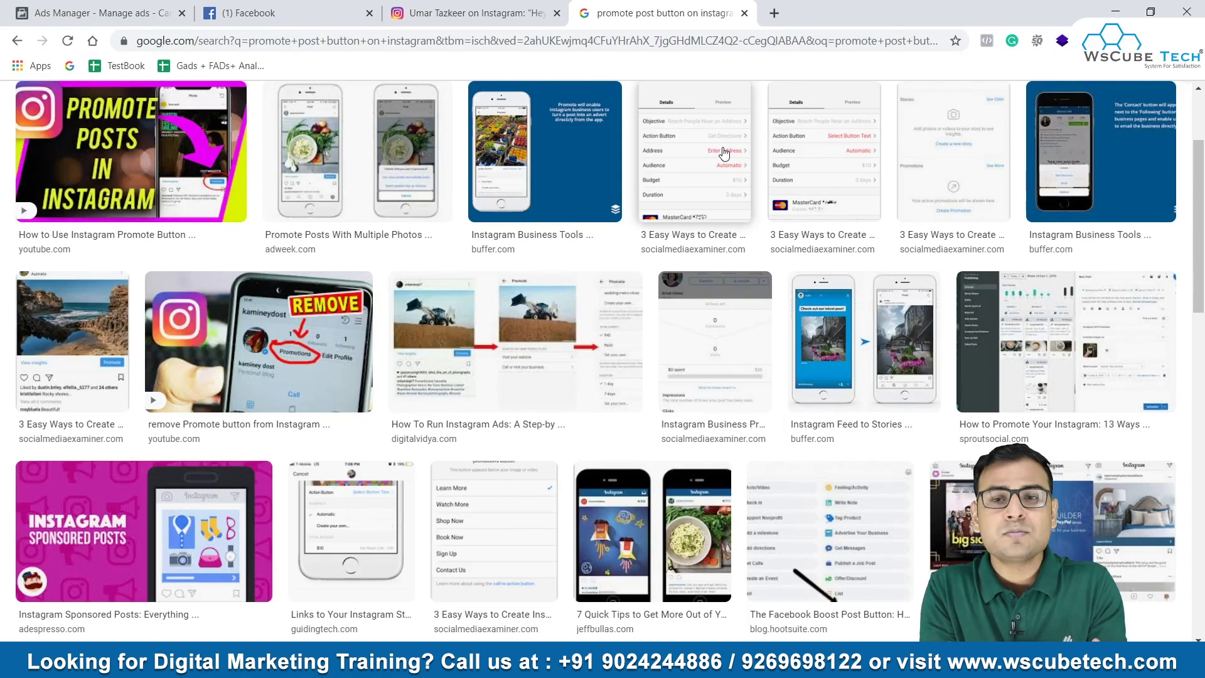
- Replace the image search with the suggested query "facebook boost post tips"
{"action": "scroll", "coordinate": [723, 152], "scroll_direction": "up", "scroll_amount": 3}
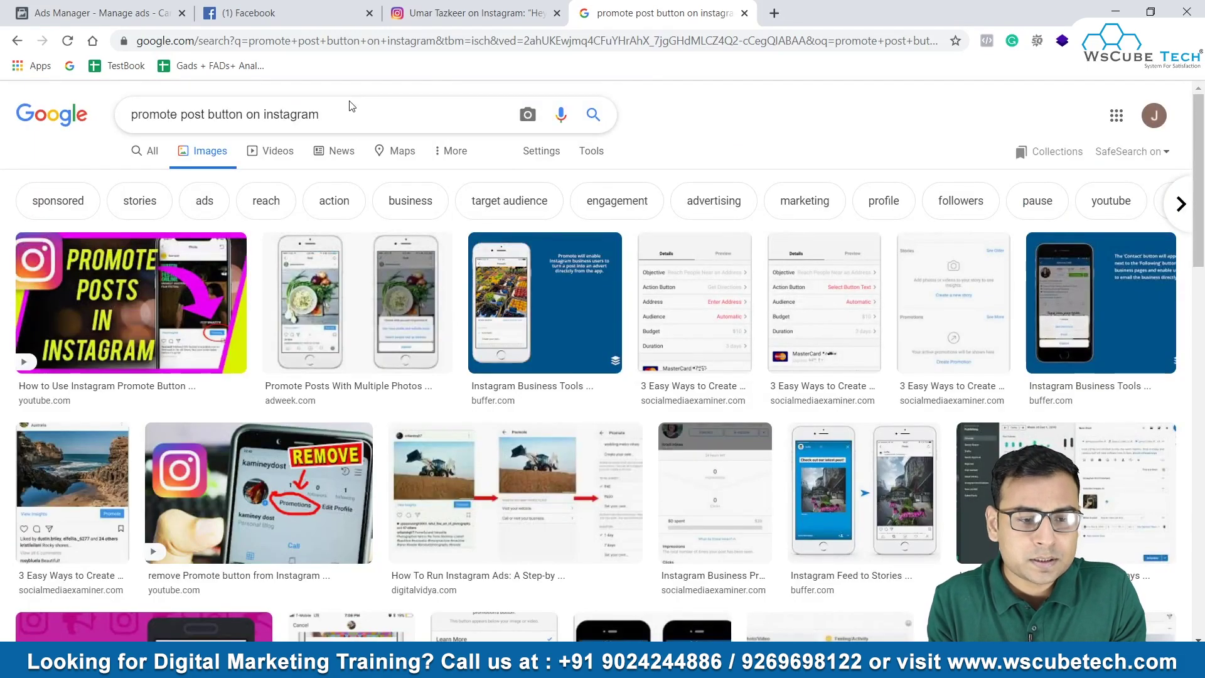
{"action": "left_click_drag", "start_coordinate": [341, 107], "coordinate": [129, 115]}
{"action": "type", "text": "Facebook"}
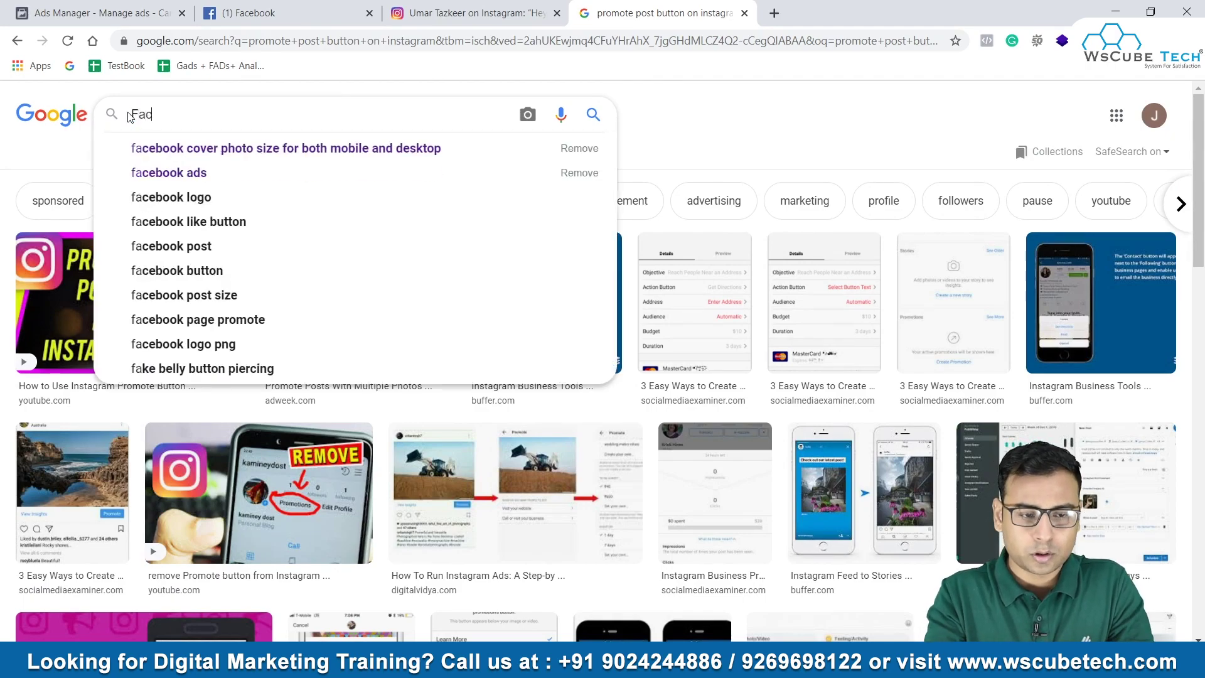
{"action": "type", "text": " boos"}
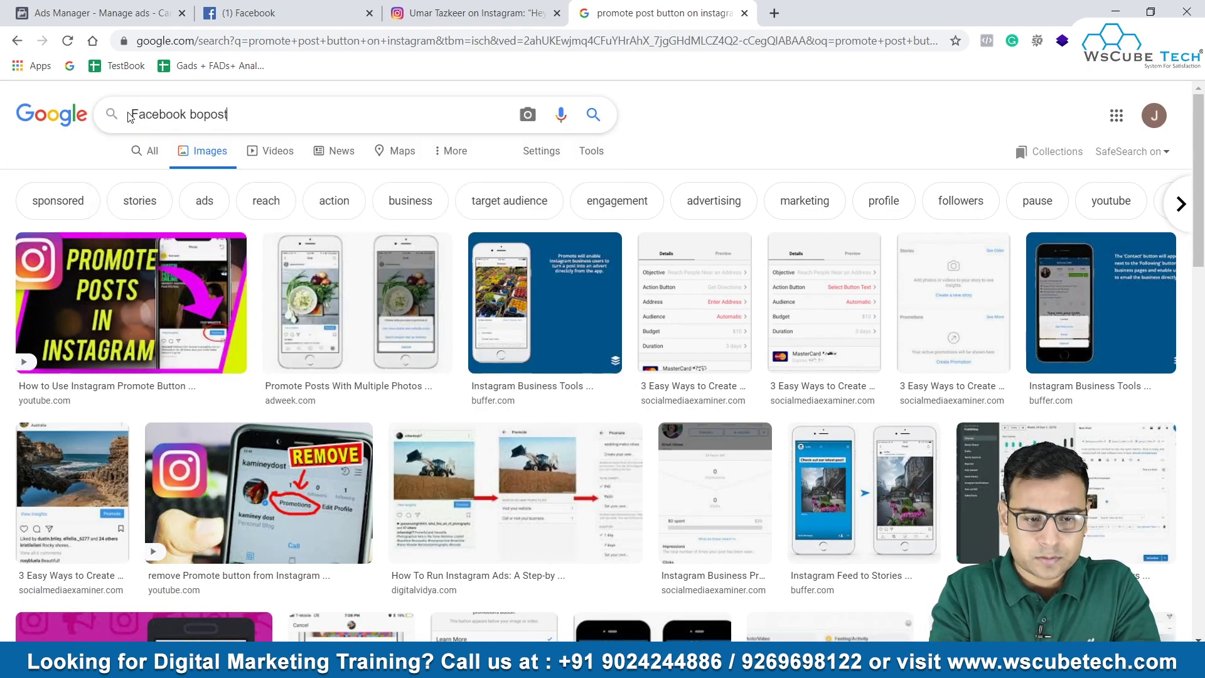
{"action": "type", "text": "t"}
{"action": "key", "text": "Down"}
{"action": "key", "text": "Down"}
{"action": "key", "text": "Return"}
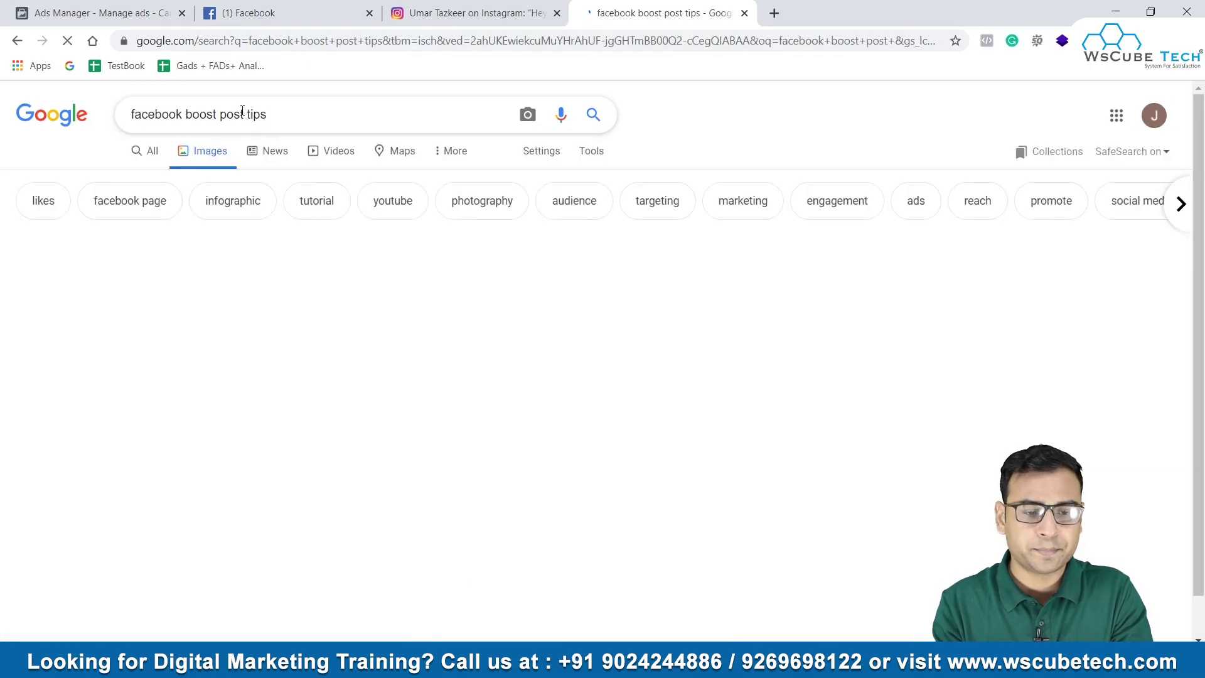
- Shorten the image search to "facebook boost post" and examine the Agorapulse boost post screenshot up close
{"action": "key", "text": "ctrl+shift+Left"}
{"action": "key", "text": "BackSpace"}
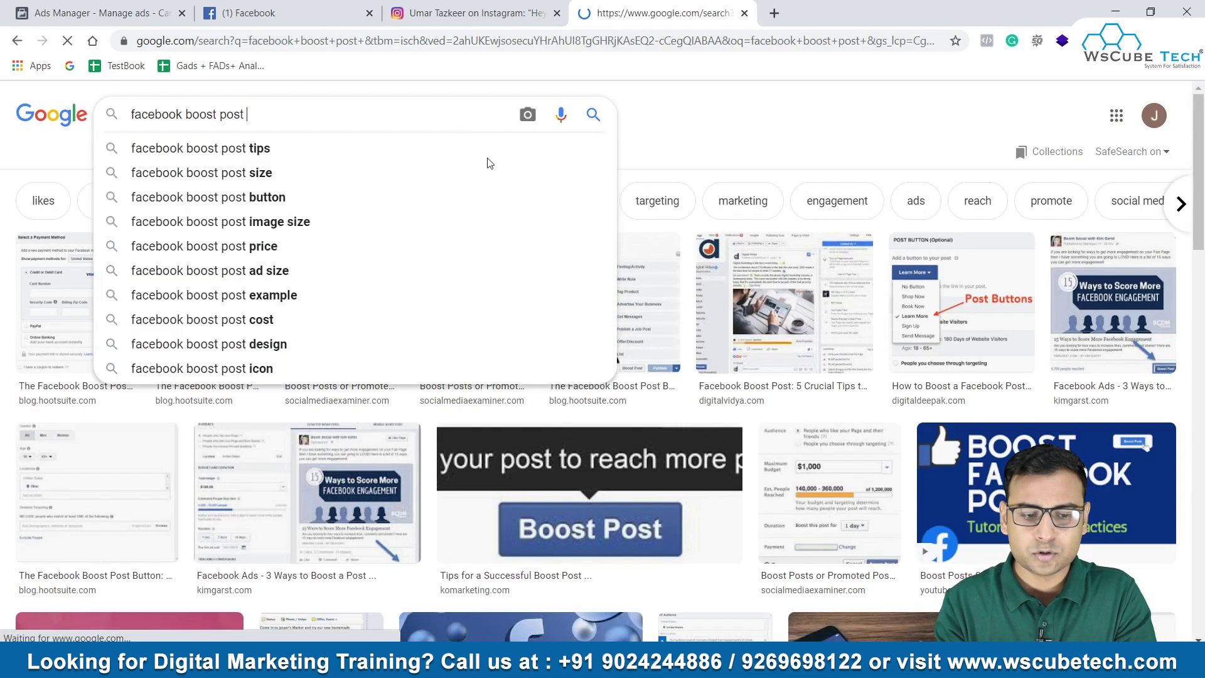
{"action": "key", "text": "Return"}
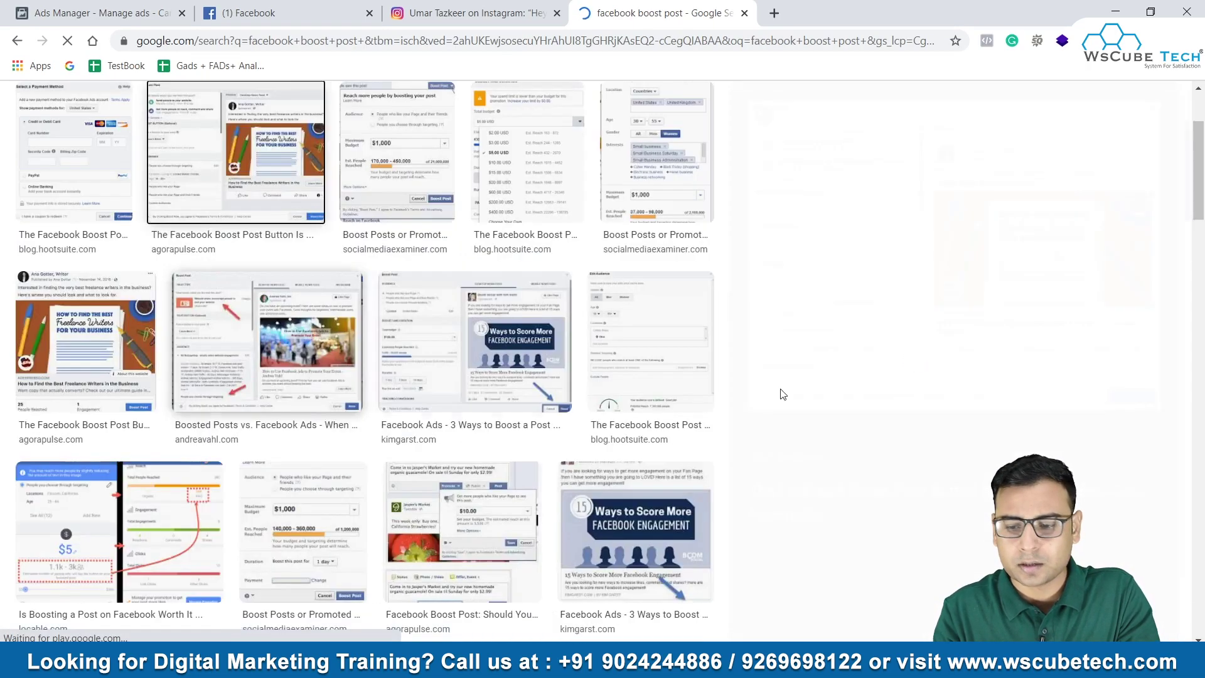
{"action": "scroll", "coordinate": [1046, 279], "scroll_direction": "up", "scroll_amount": 5}
{"action": "scroll", "coordinate": [1046, 280], "scroll_direction": "down", "scroll_amount": 5}
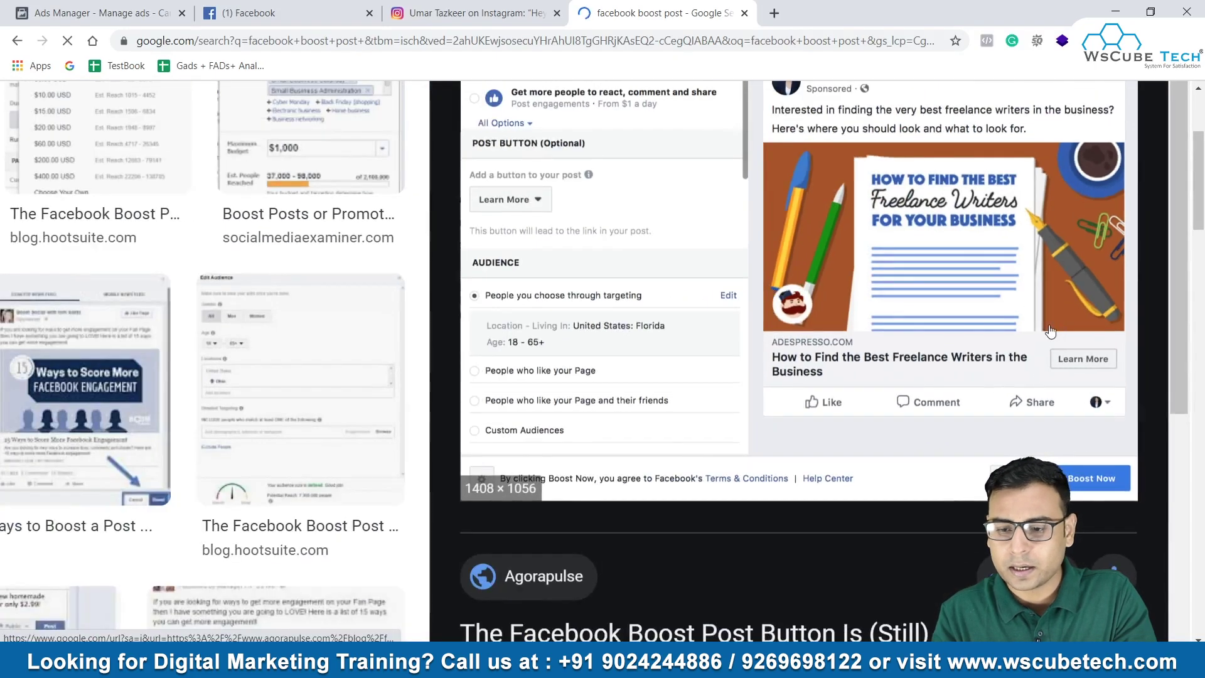
- Switch to Facebook, search for "wscube tech" and open the Wscube Tech internet marketing service page
{"action": "left_click", "coordinate": [303, 10]}
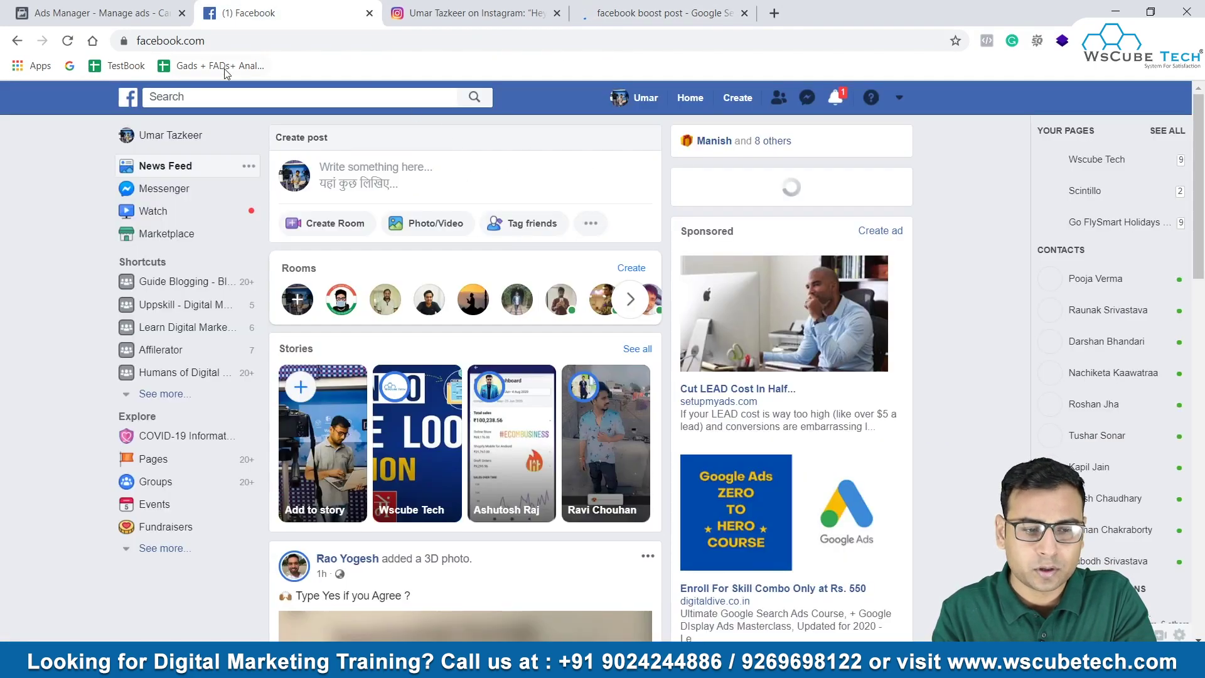
{"action": "left_click", "coordinate": [244, 99]}
{"action": "type", "text": "wscubetech"}
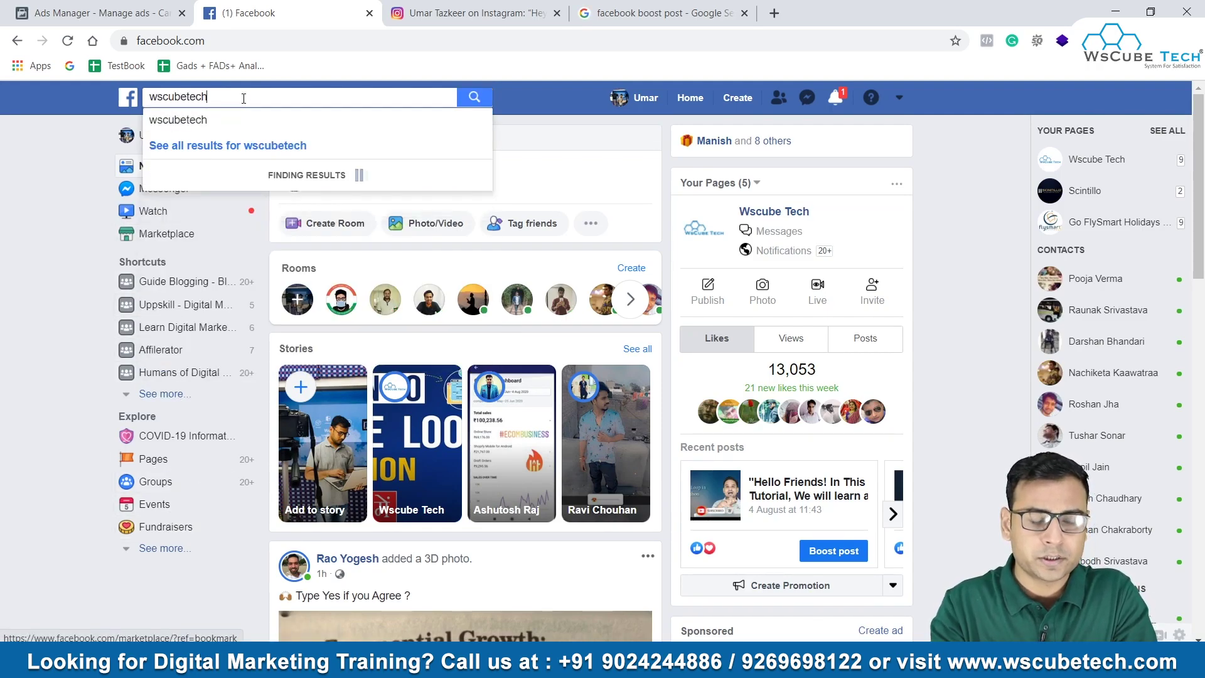
{"action": "left_click", "coordinate": [387, 132]}
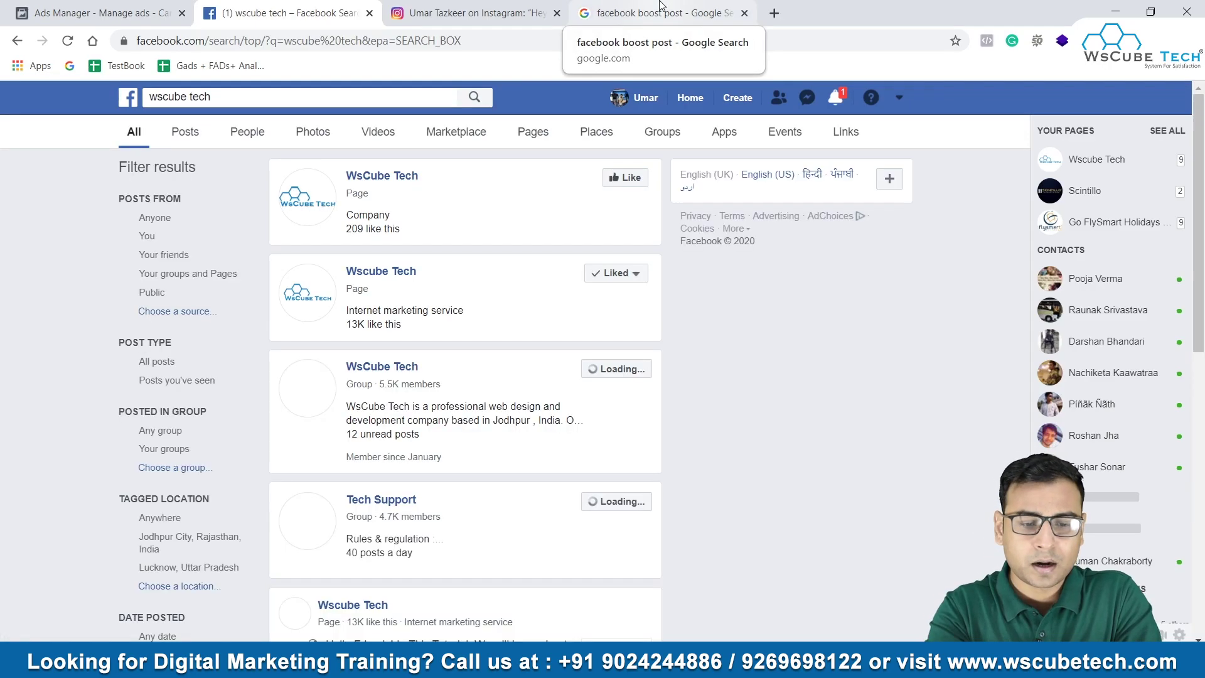
{"action": "left_click", "coordinate": [364, 271]}
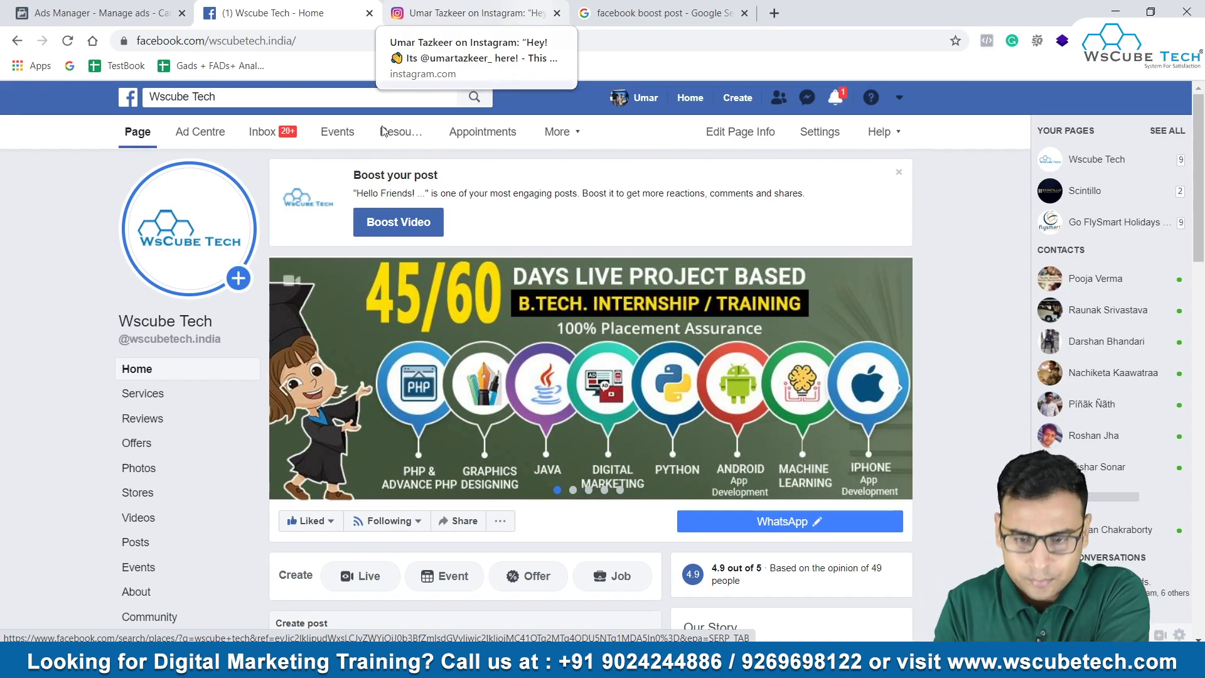
- Look through the Wscube Tech page's home feed for published posts with a boost option
{"action": "scroll", "coordinate": [987, 428], "scroll_direction": "down", "scroll_amount": 7}
{"action": "scroll", "coordinate": [987, 429], "scroll_direction": "down", "scroll_amount": 2}
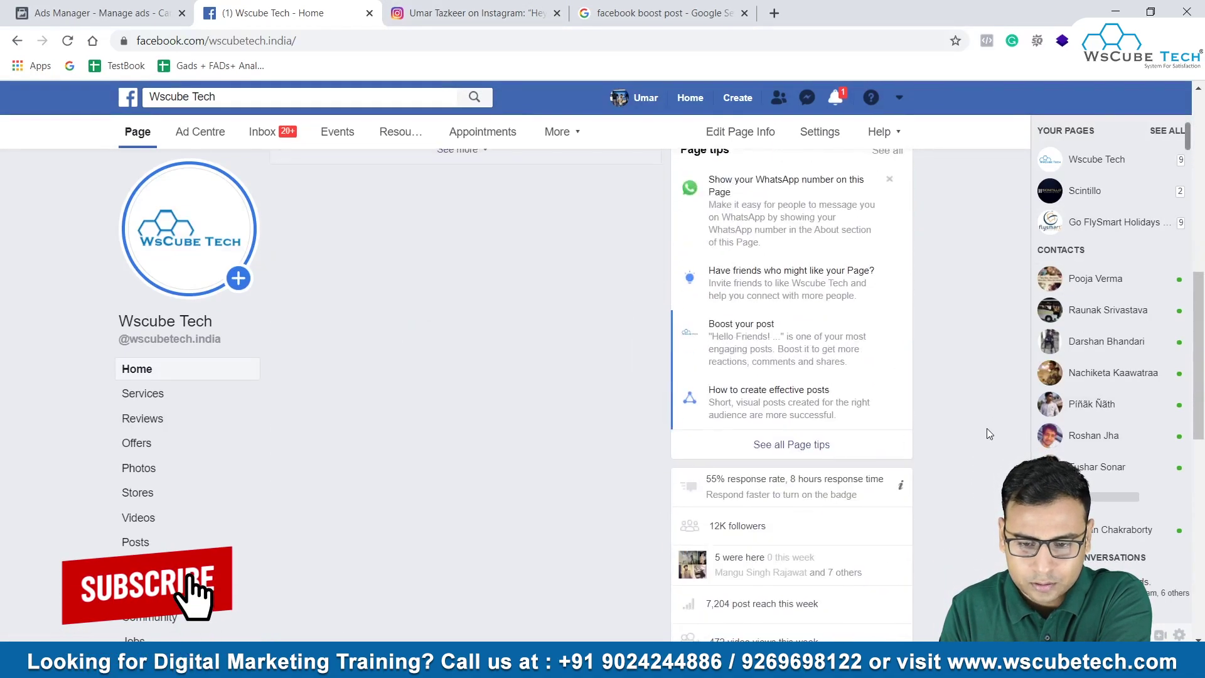
{"action": "scroll", "coordinate": [591, 379], "scroll_direction": "up", "scroll_amount": 2}
{"action": "scroll", "coordinate": [592, 379], "scroll_direction": "down", "scroll_amount": 1}
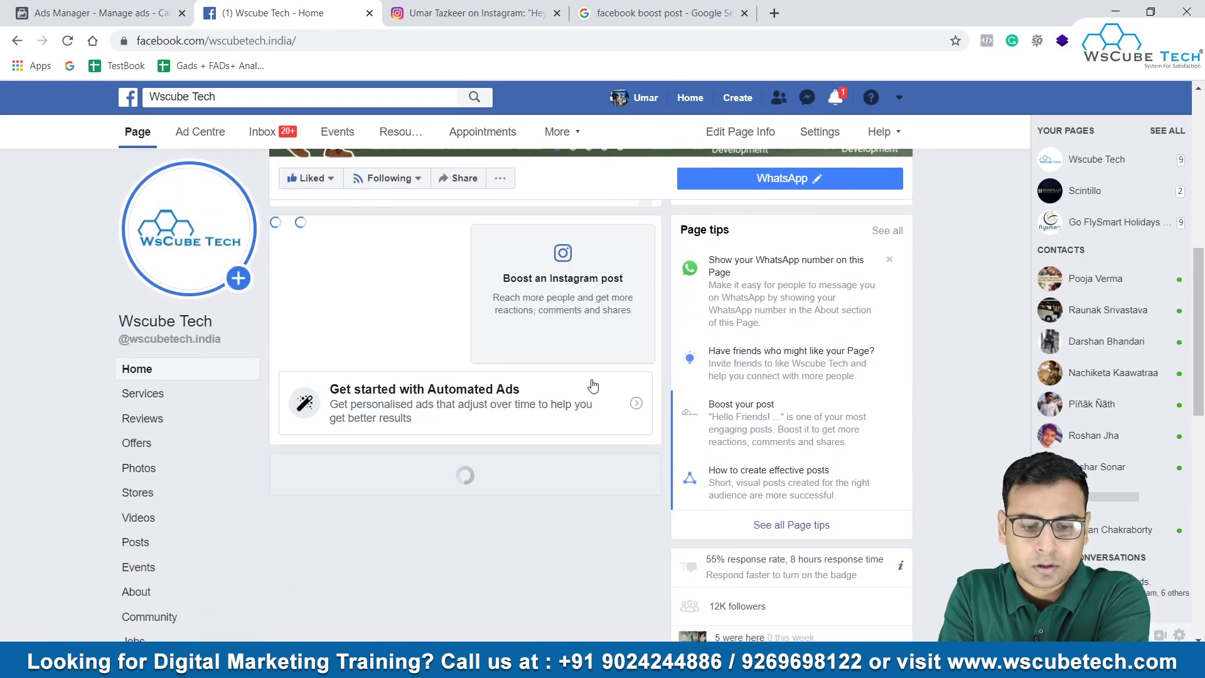
{"action": "scroll", "coordinate": [591, 314], "scroll_direction": "down", "scroll_amount": 2}
{"action": "scroll", "coordinate": [514, 433], "scroll_direction": "down", "scroll_amount": 7}
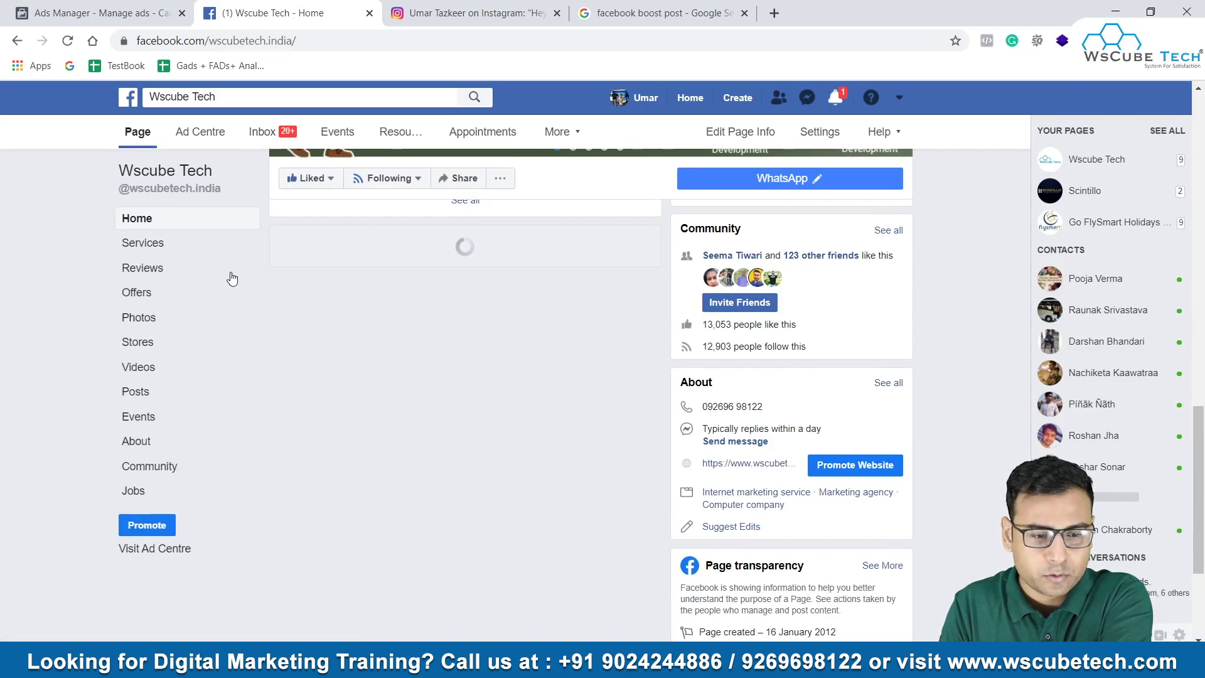
- Open the Wscube Tech page's Photos section and look over its albums
{"action": "left_click", "coordinate": [138, 317]}
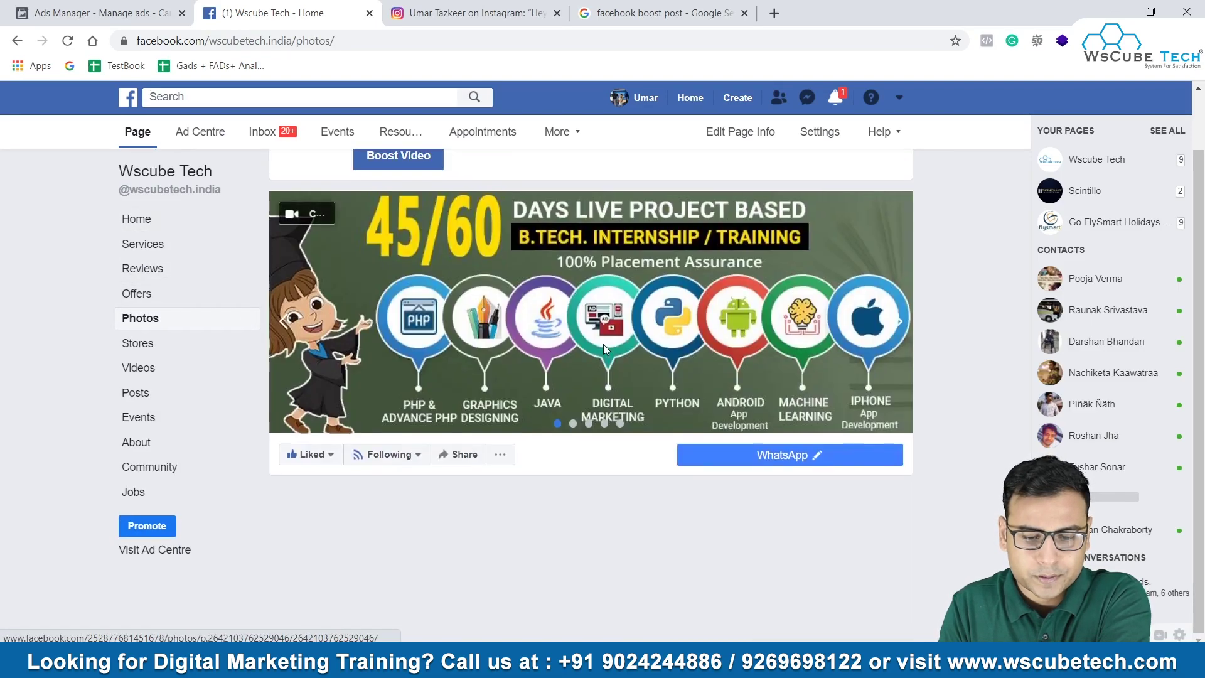
{"action": "scroll", "coordinate": [604, 350], "scroll_direction": "down", "scroll_amount": 2}
{"action": "scroll", "coordinate": [579, 427], "scroll_direction": "up", "scroll_amount": 4}
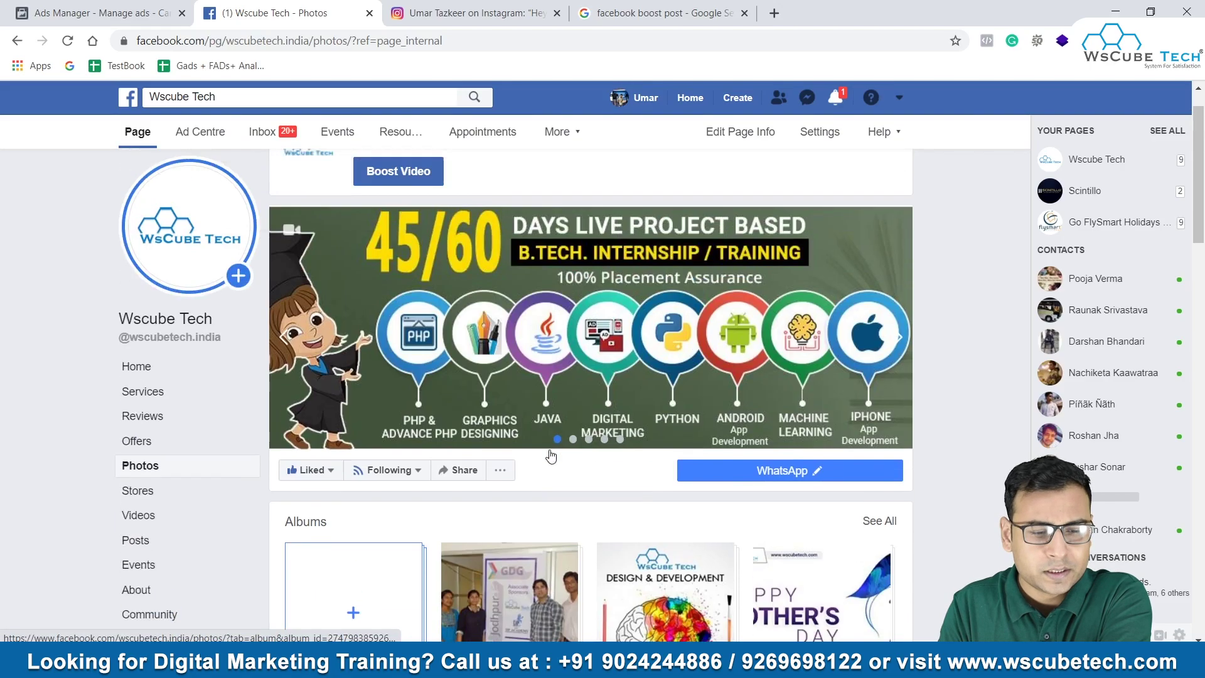
- Return to the Wscube Tech page's Home section and find the Boost post option beneath the While Loop in Python video post
{"action": "left_click", "coordinate": [137, 417]}
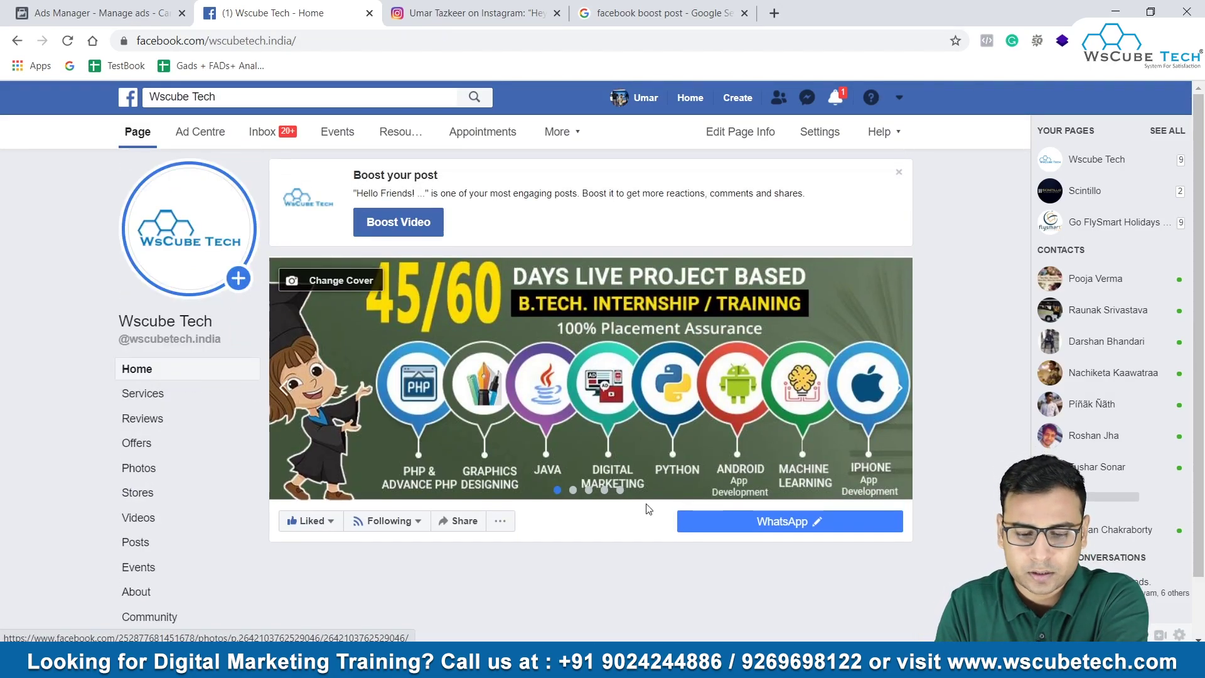
{"action": "scroll", "coordinate": [653, 509], "scroll_direction": "down", "scroll_amount": 1}
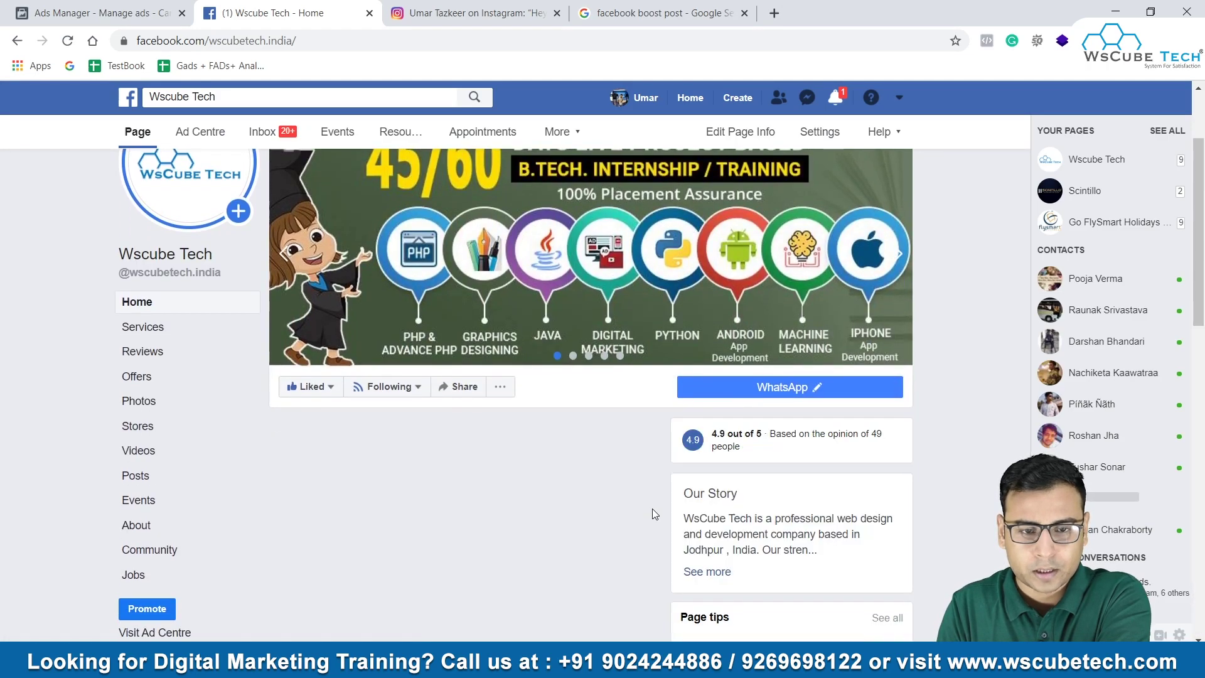
{"action": "scroll", "coordinate": [653, 509], "scroll_direction": "down", "scroll_amount": 7}
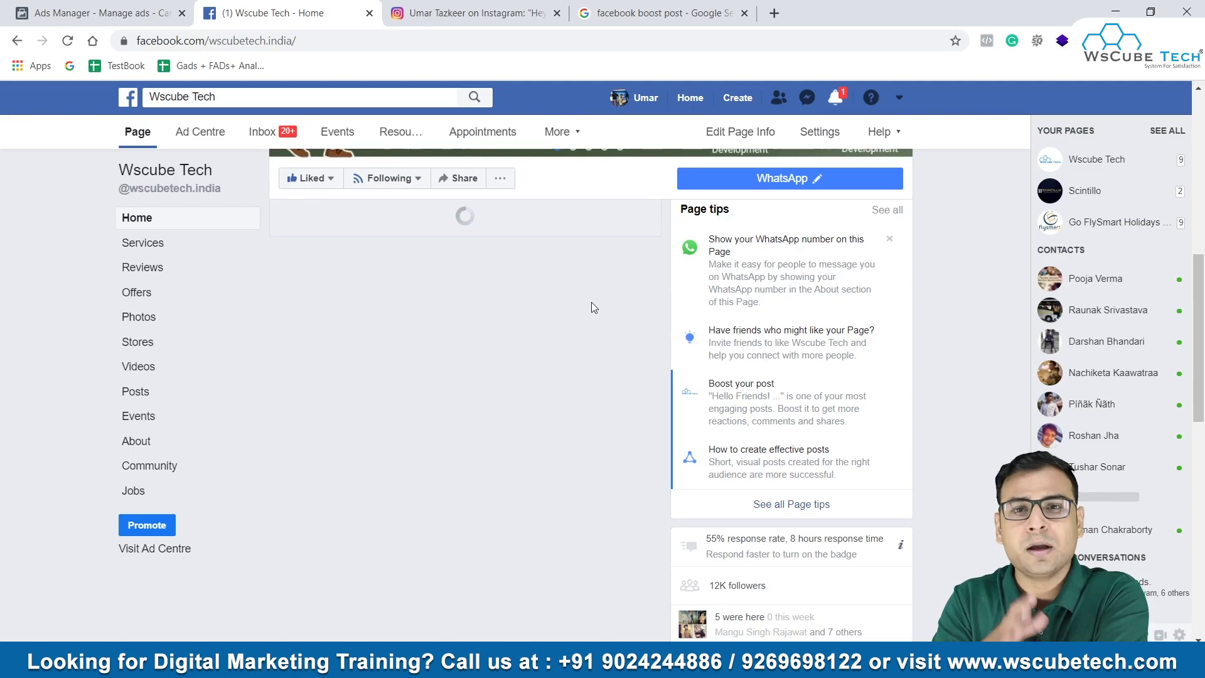
{"action": "scroll", "coordinate": [592, 308], "scroll_direction": "down", "scroll_amount": 6}
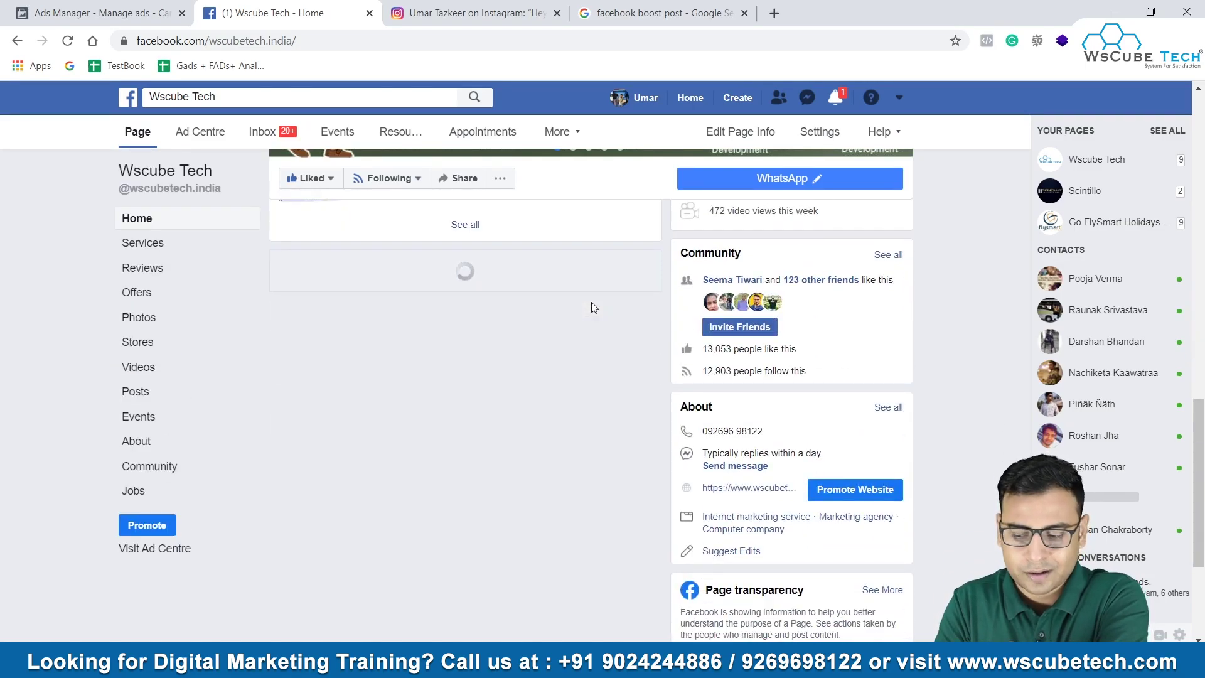
{"action": "scroll", "coordinate": [592, 302], "scroll_direction": "down", "scroll_amount": 3}
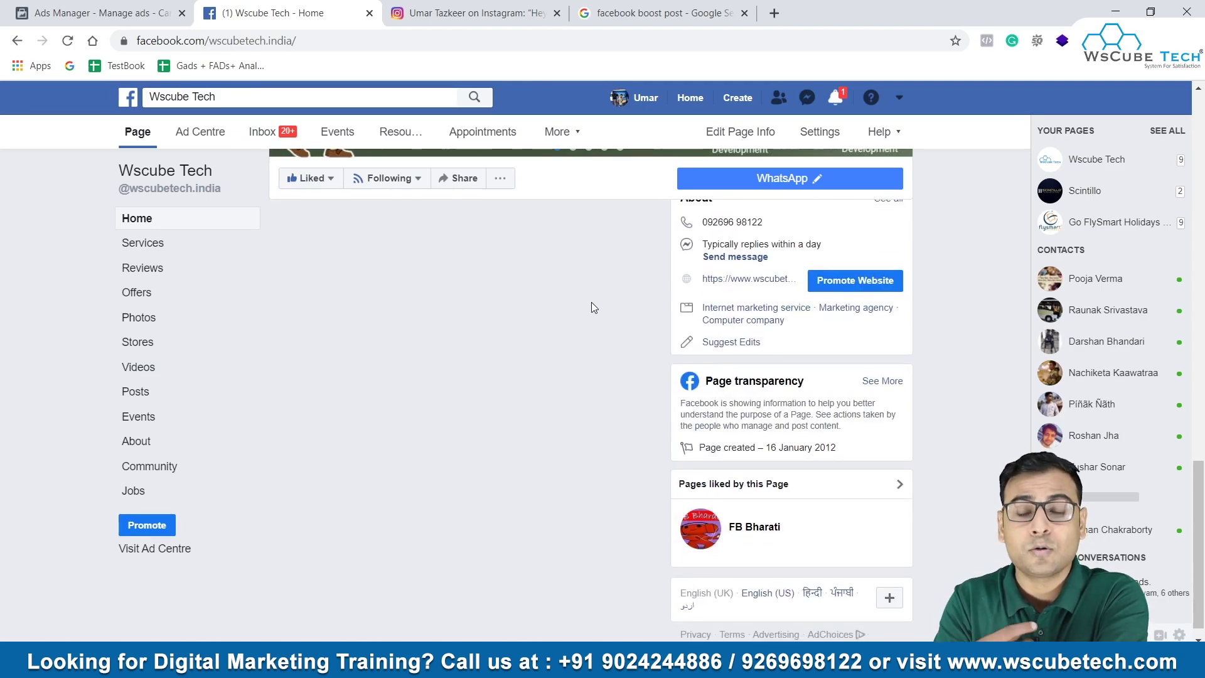
{"action": "scroll", "coordinate": [592, 303], "scroll_direction": "down", "scroll_amount": 4}
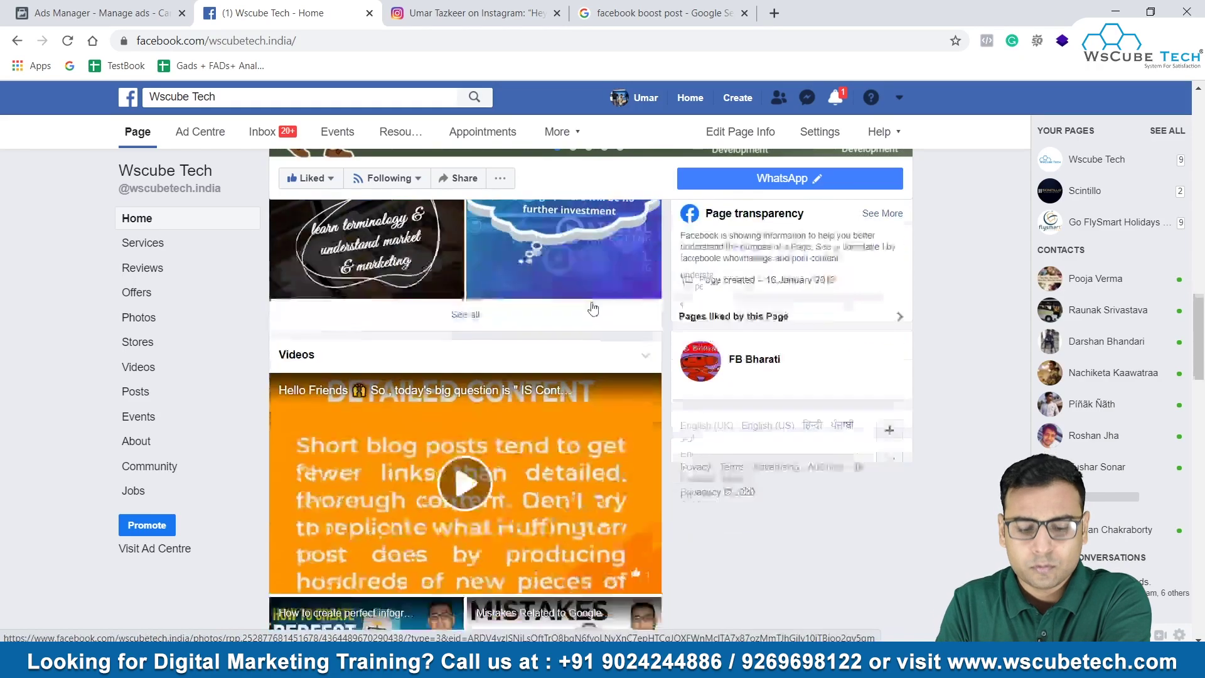
{"action": "scroll", "coordinate": [592, 308], "scroll_direction": "down", "scroll_amount": 6}
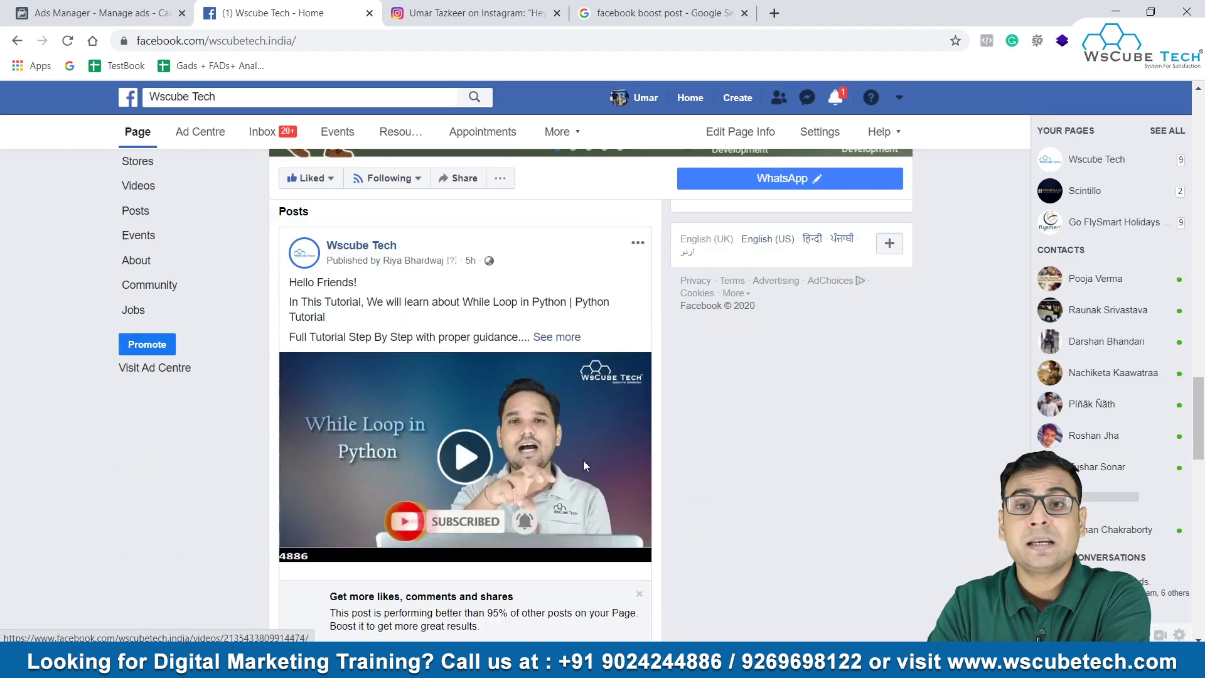
{"action": "scroll", "coordinate": [622, 396], "scroll_direction": "down", "scroll_amount": 4}
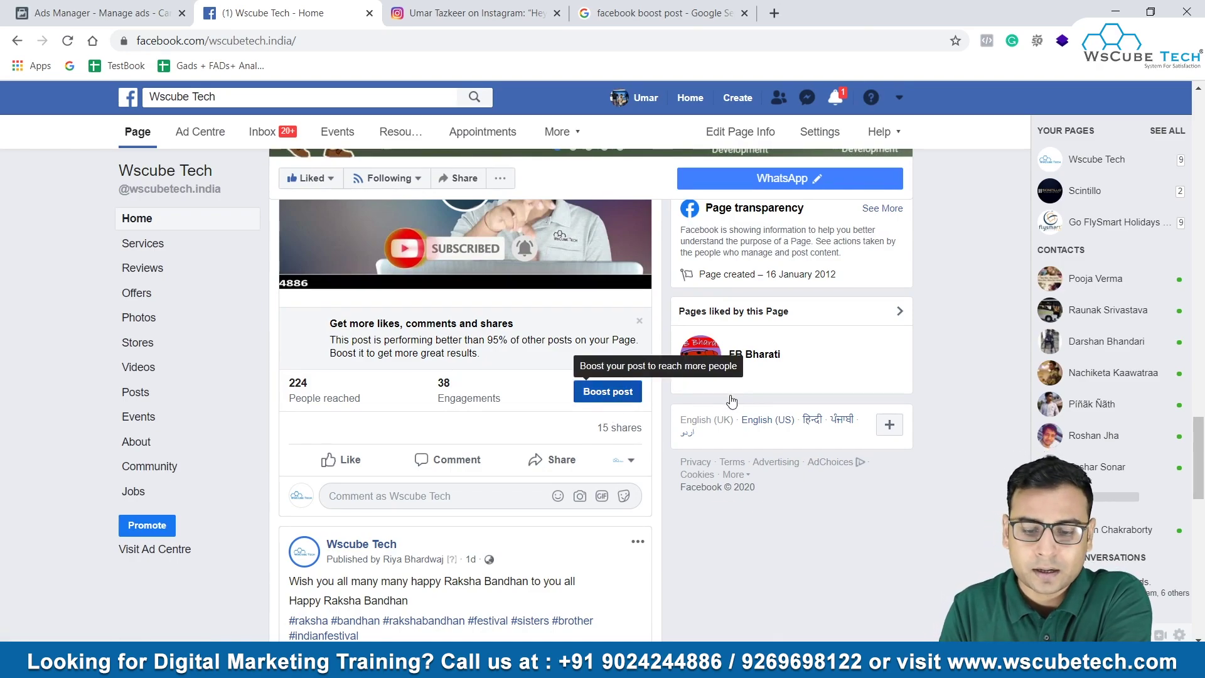
- Open the boost settings for the While Loop in Python post, look over the objective options, and cancel the ad
{"action": "left_click", "coordinate": [640, 392]}
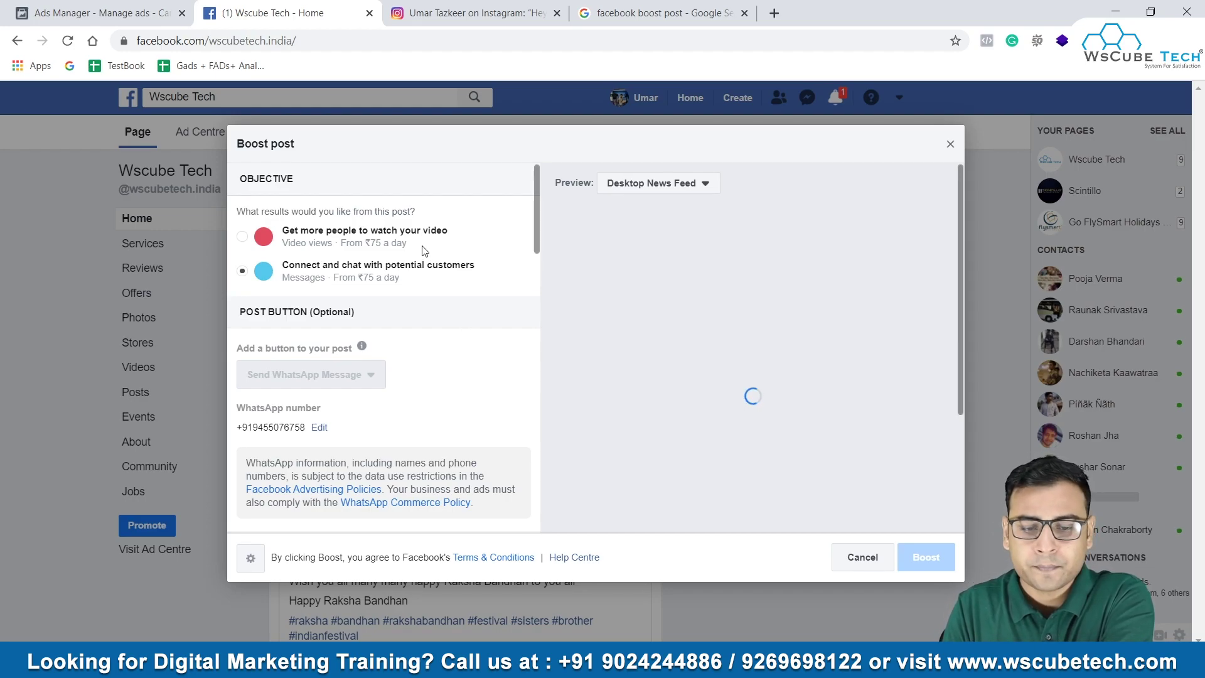
{"action": "scroll", "coordinate": [539, 238], "scroll_direction": "down", "scroll_amount": 3}
{"action": "scroll", "coordinate": [534, 394], "scroll_direction": "up", "scroll_amount": 3}
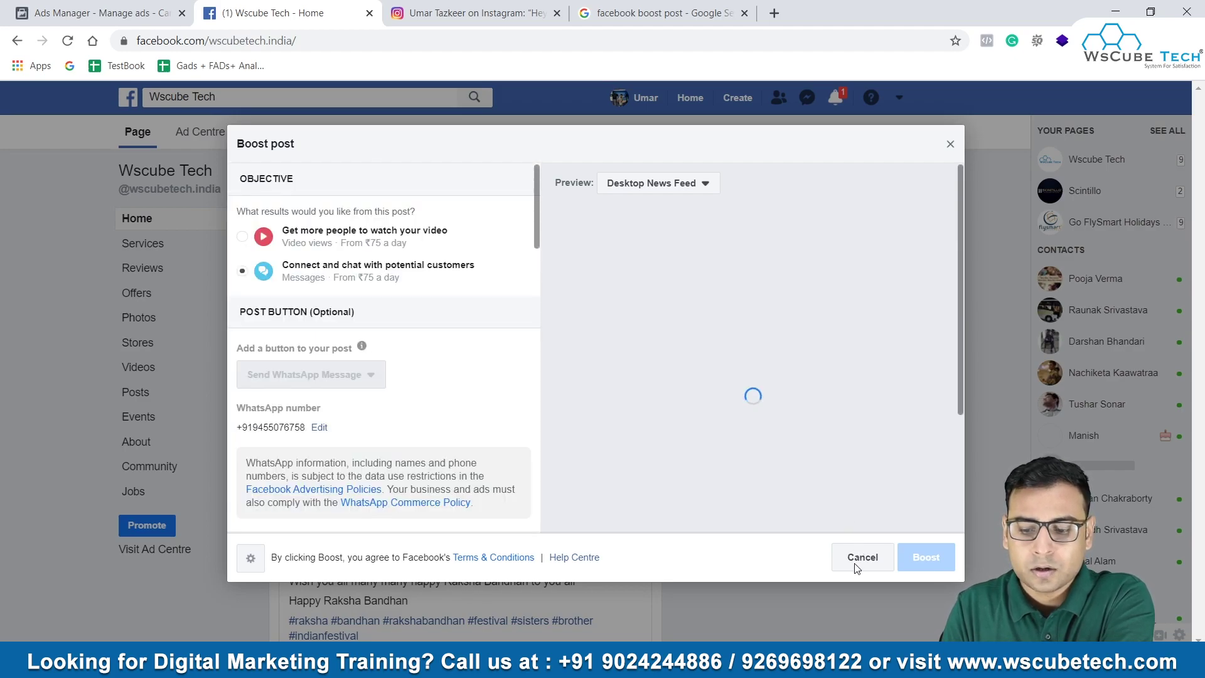
{"action": "left_click", "coordinate": [951, 146]}
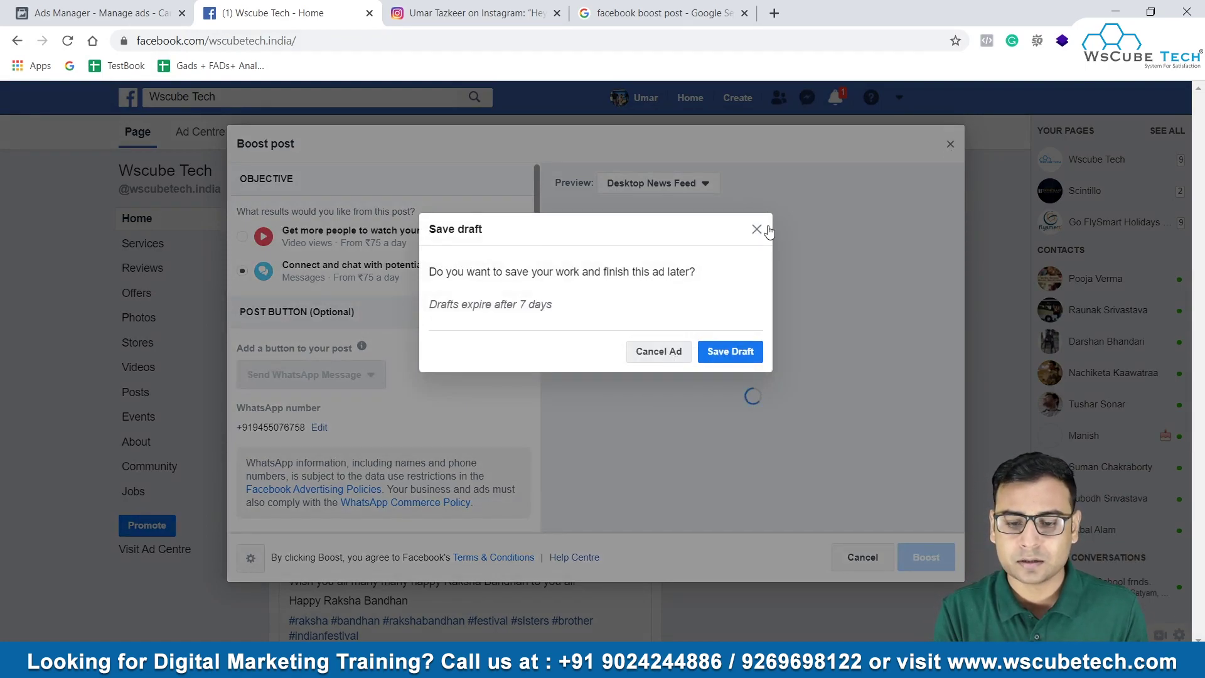
{"action": "left_click", "coordinate": [659, 351]}
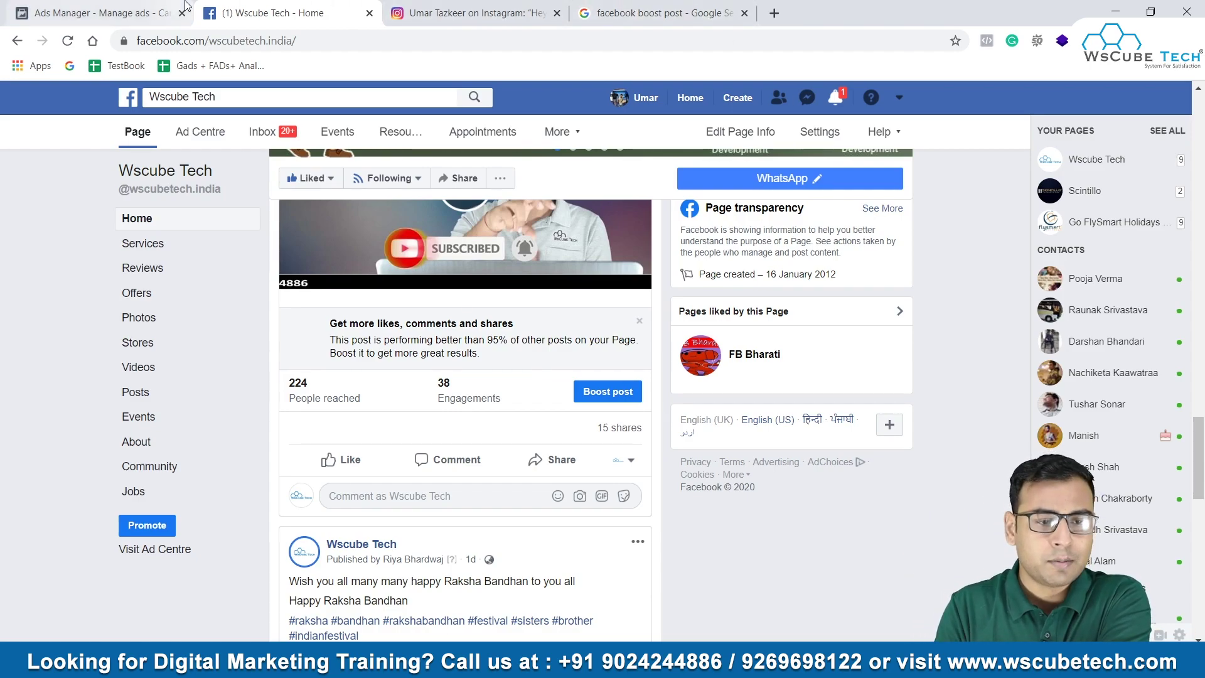
- Switch to Ads Manager, choose the Traffic objective with campaign budget optimisation off, and continue to the ad set
{"action": "left_click", "coordinate": [101, 12]}
{"action": "left_click", "coordinate": [94, 224]}
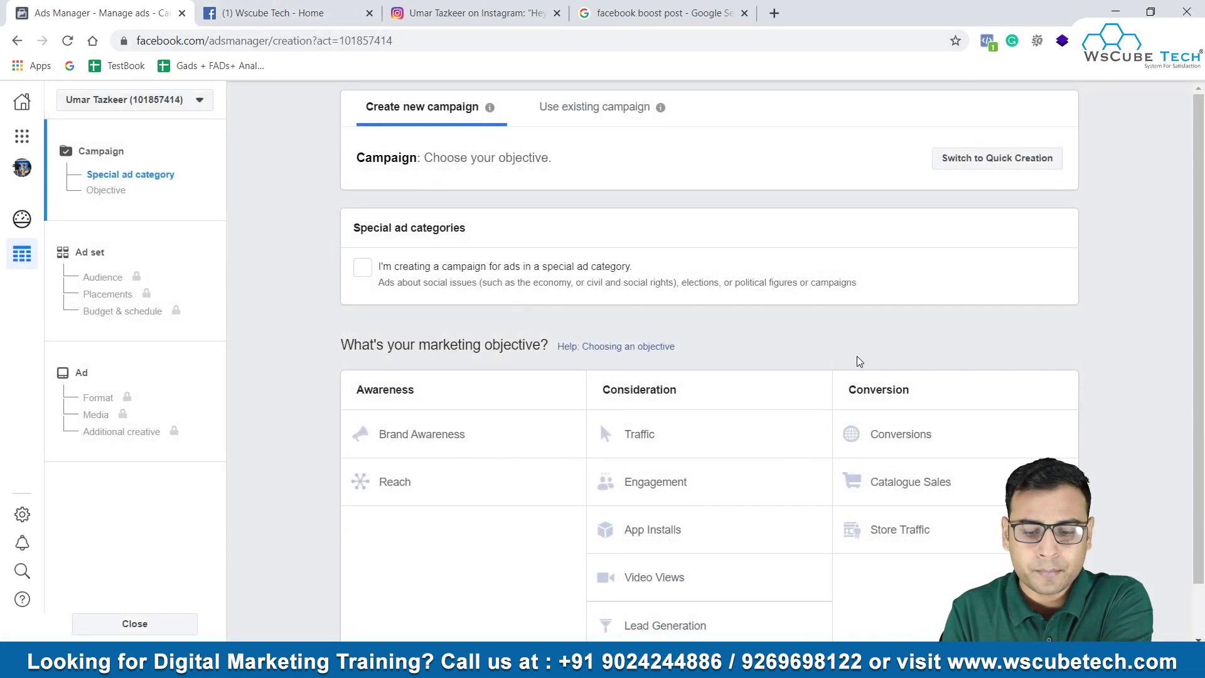
{"action": "scroll", "coordinate": [858, 358], "scroll_direction": "down", "scroll_amount": 1}
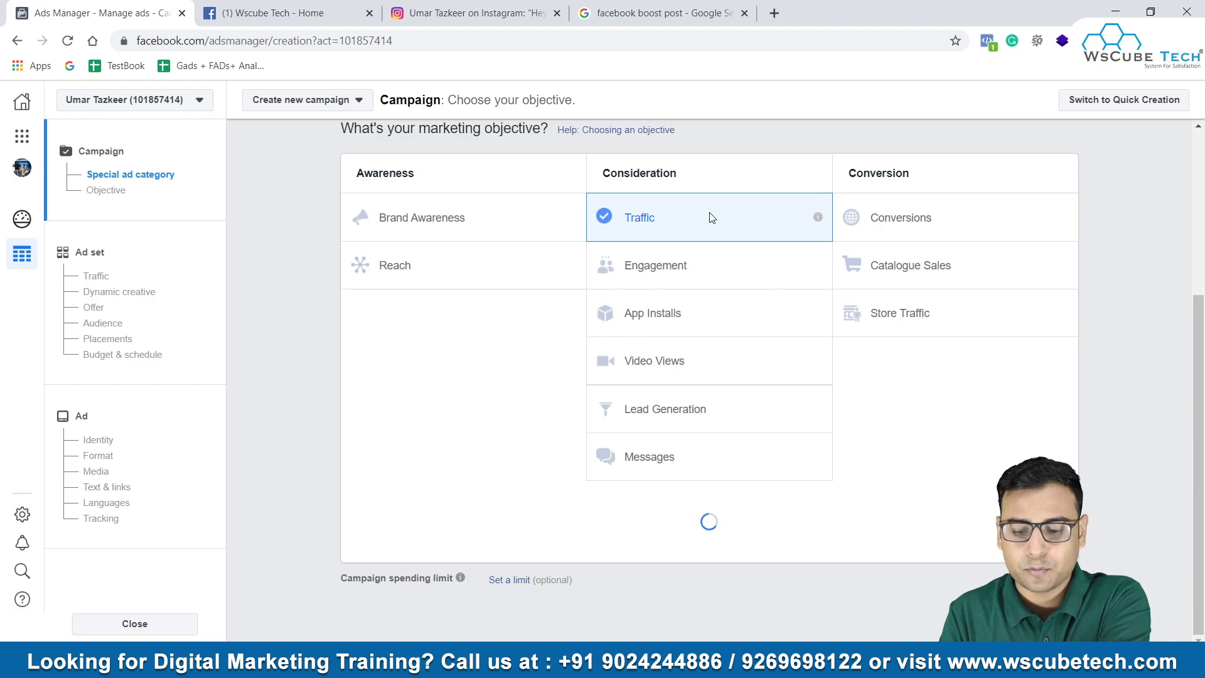
{"action": "left_click", "coordinate": [856, 412]}
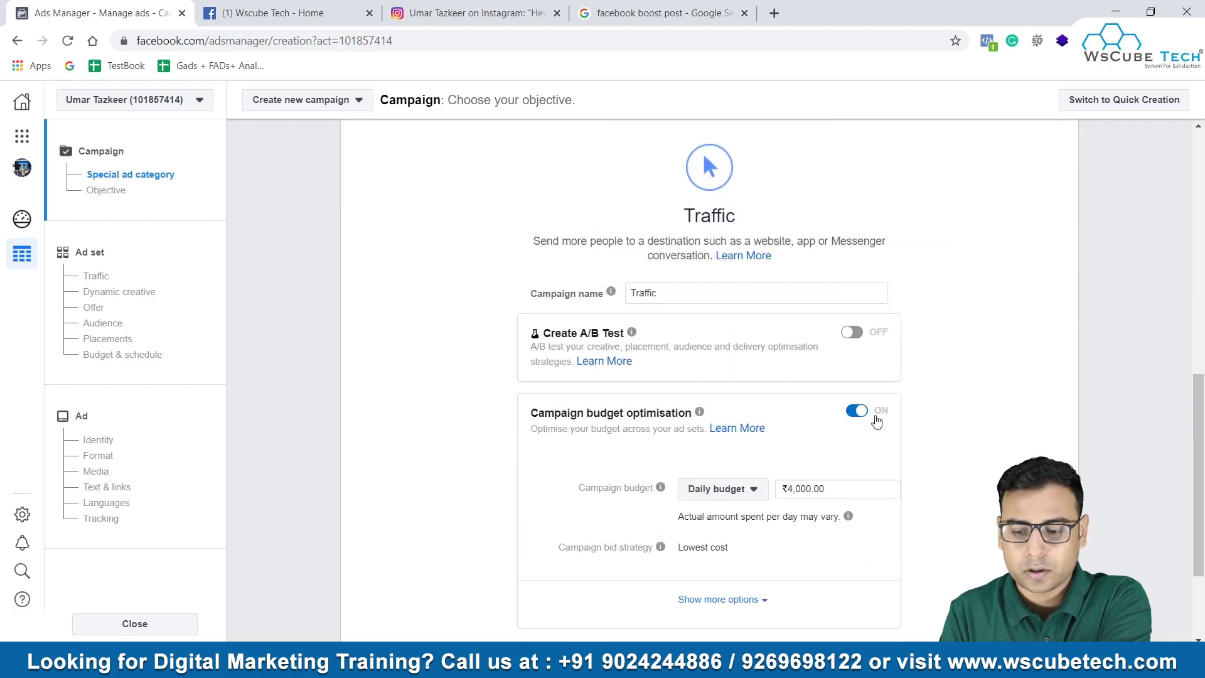
{"action": "left_click", "coordinate": [706, 505]}
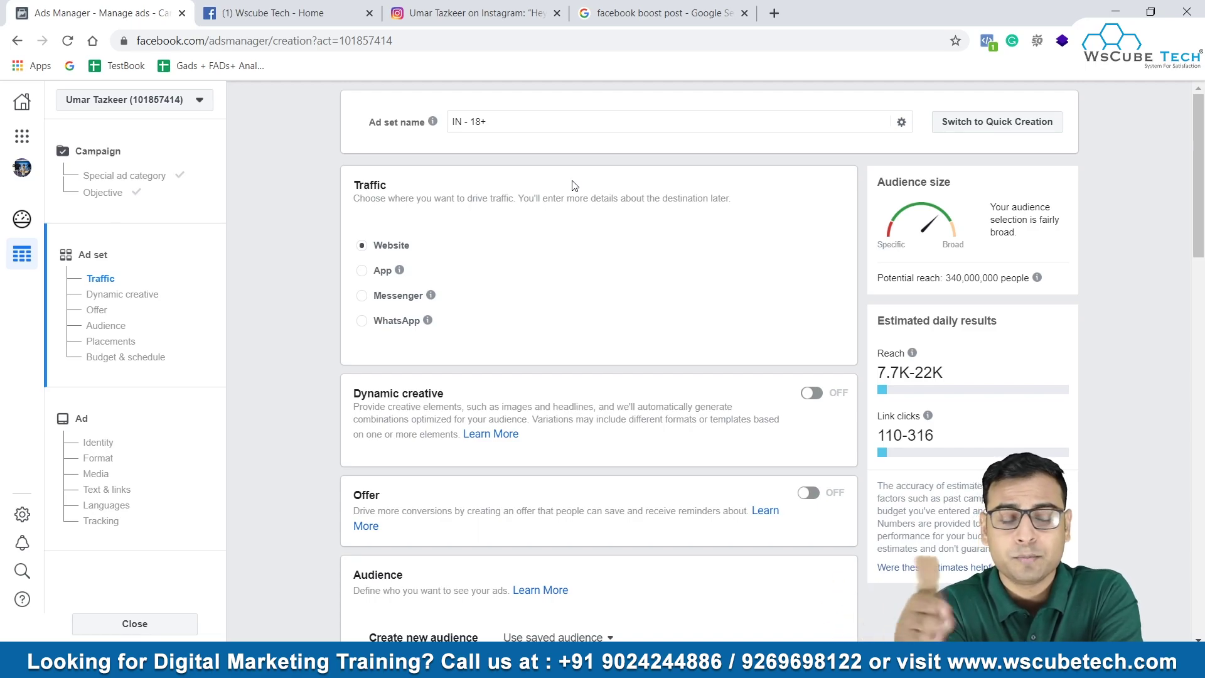
- Set the ad set to manual placements and deselect Facebook and Audience Network so only the Instagram platform is used
{"action": "scroll", "coordinate": [572, 185], "scroll_direction": "down", "scroll_amount": 12}
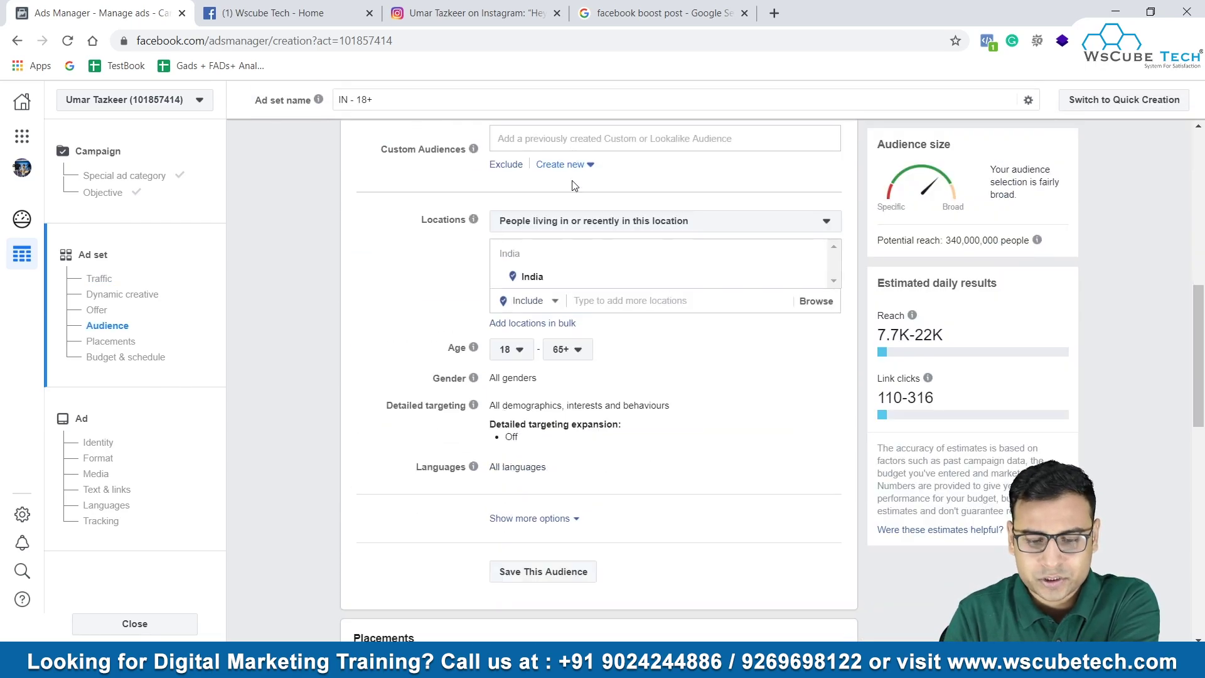
{"action": "scroll", "coordinate": [572, 186], "scroll_direction": "down", "scroll_amount": 3}
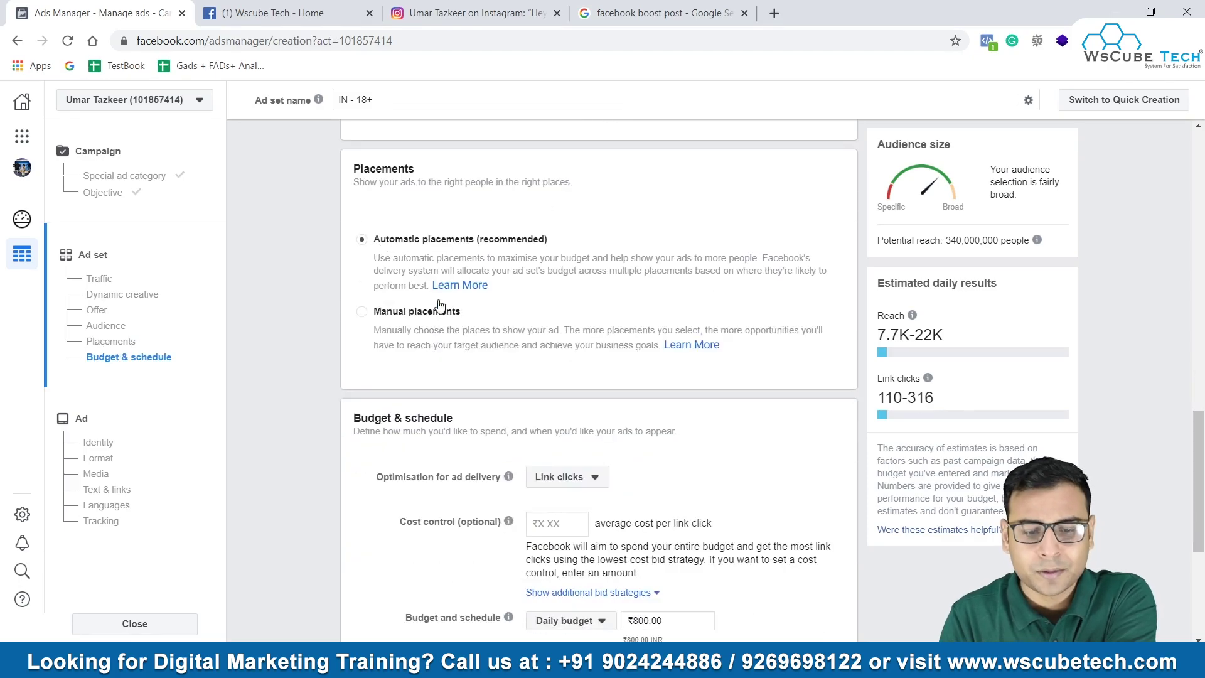
{"action": "left_click", "coordinate": [425, 319]}
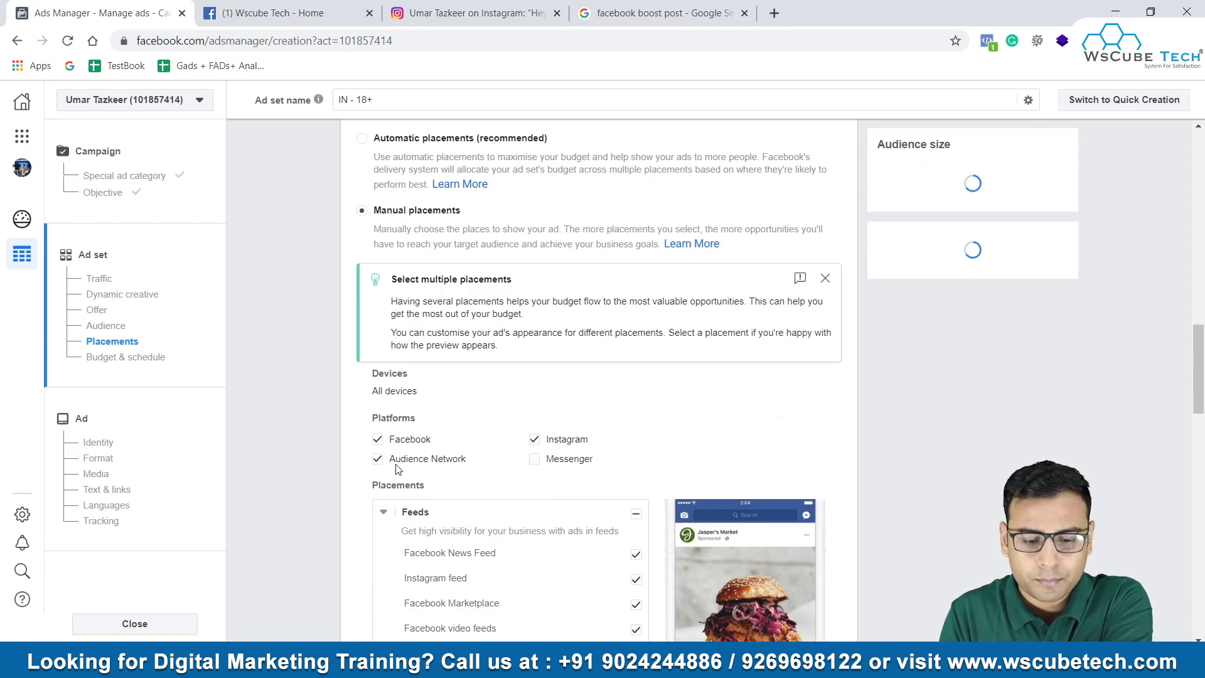
{"action": "left_click", "coordinate": [377, 439]}
{"action": "left_click", "coordinate": [378, 456]}
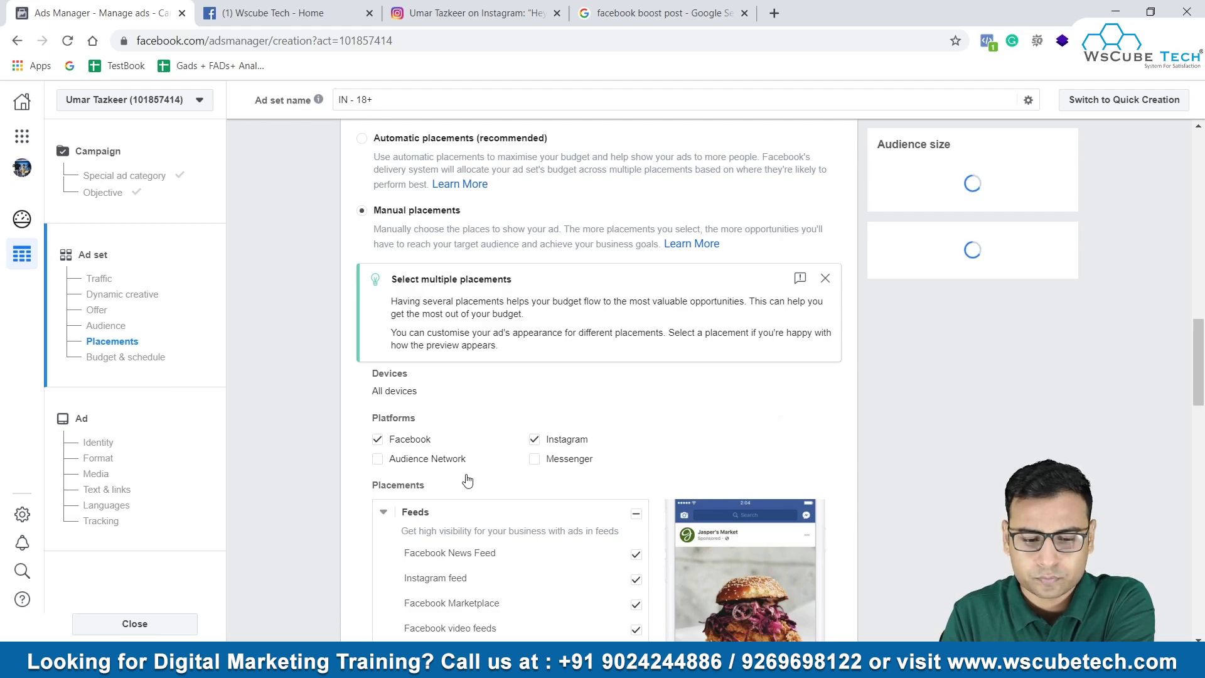
{"action": "scroll", "coordinate": [599, 473], "scroll_direction": "down", "scroll_amount": 2}
{"action": "left_click", "coordinate": [491, 313]}
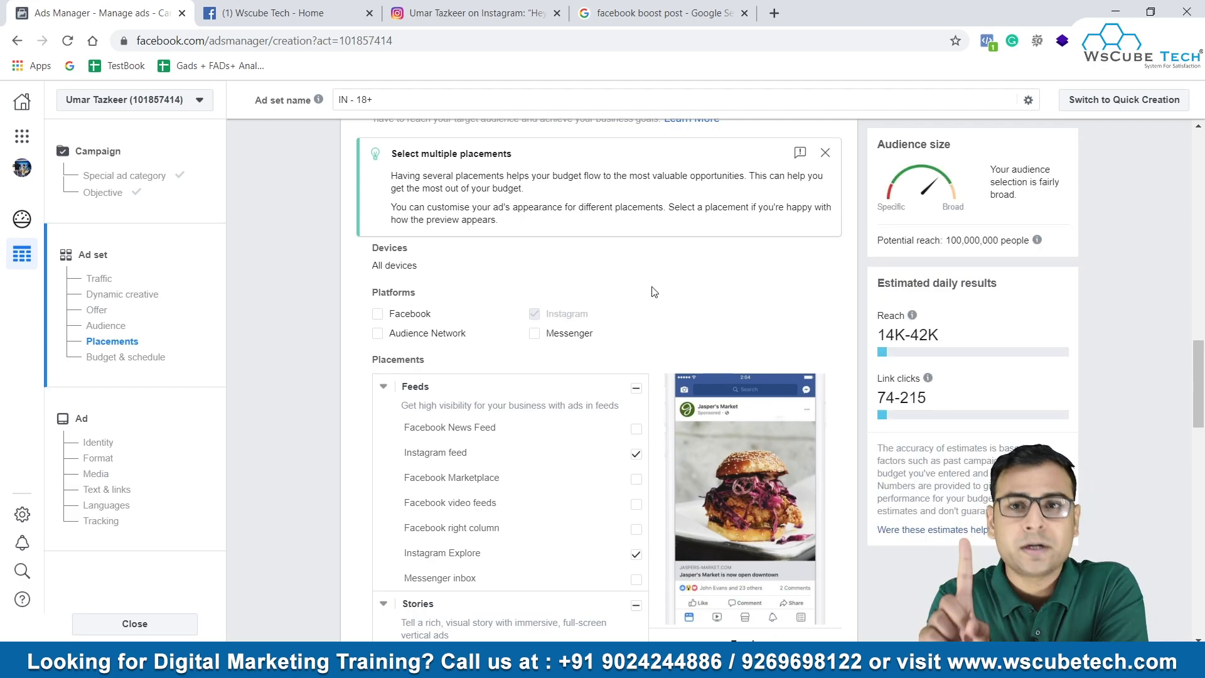
- Deselect the Instagram feed and Instagram Explore placements, keeping only Instagram Stories
{"action": "scroll", "coordinate": [654, 292], "scroll_direction": "down", "scroll_amount": 2}
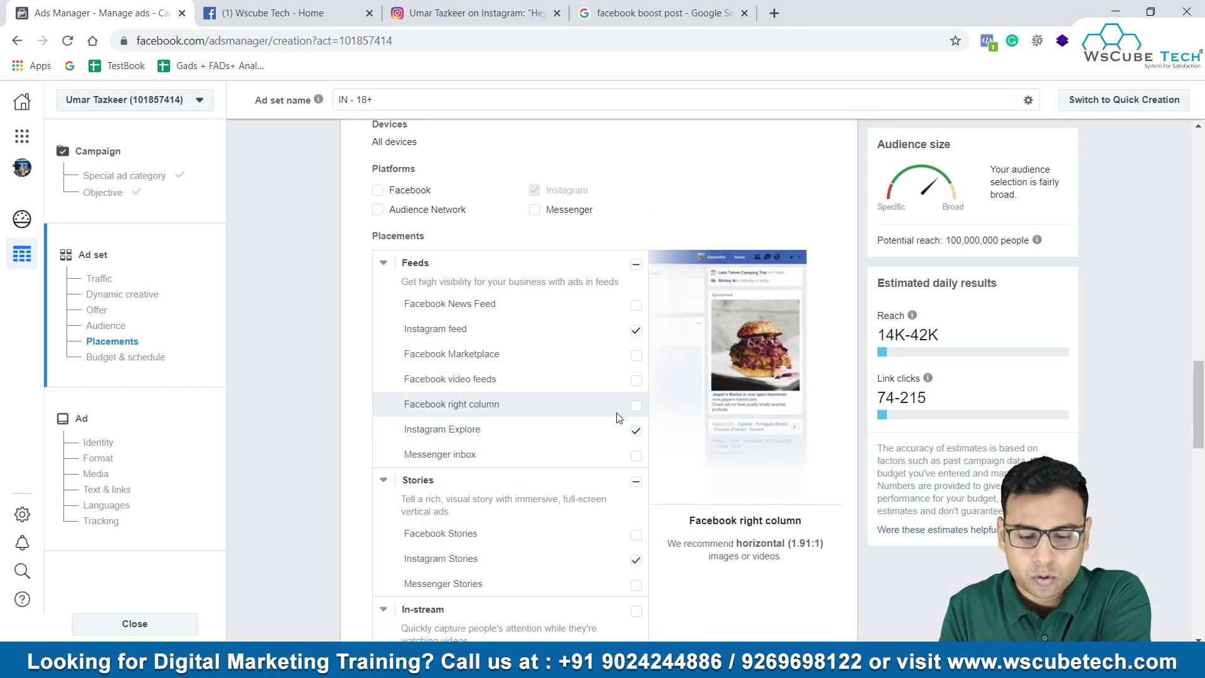
{"action": "scroll", "coordinate": [599, 502], "scroll_direction": "down", "scroll_amount": 3}
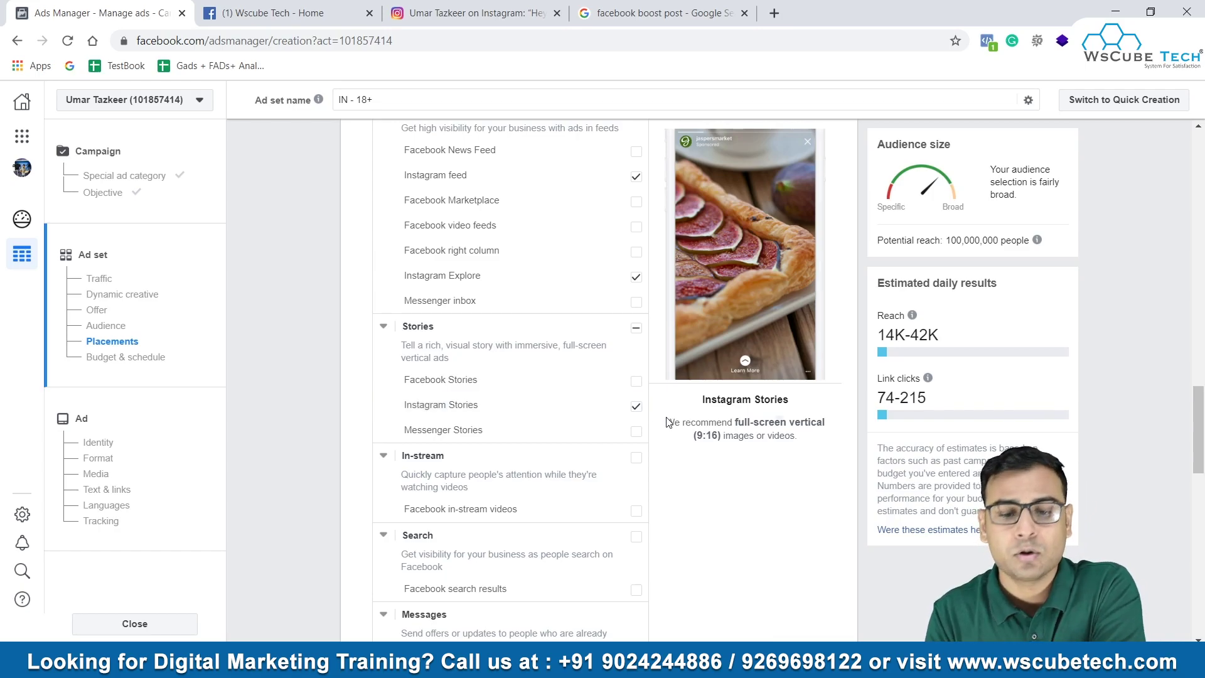
{"action": "scroll", "coordinate": [668, 421], "scroll_direction": "up", "scroll_amount": 1}
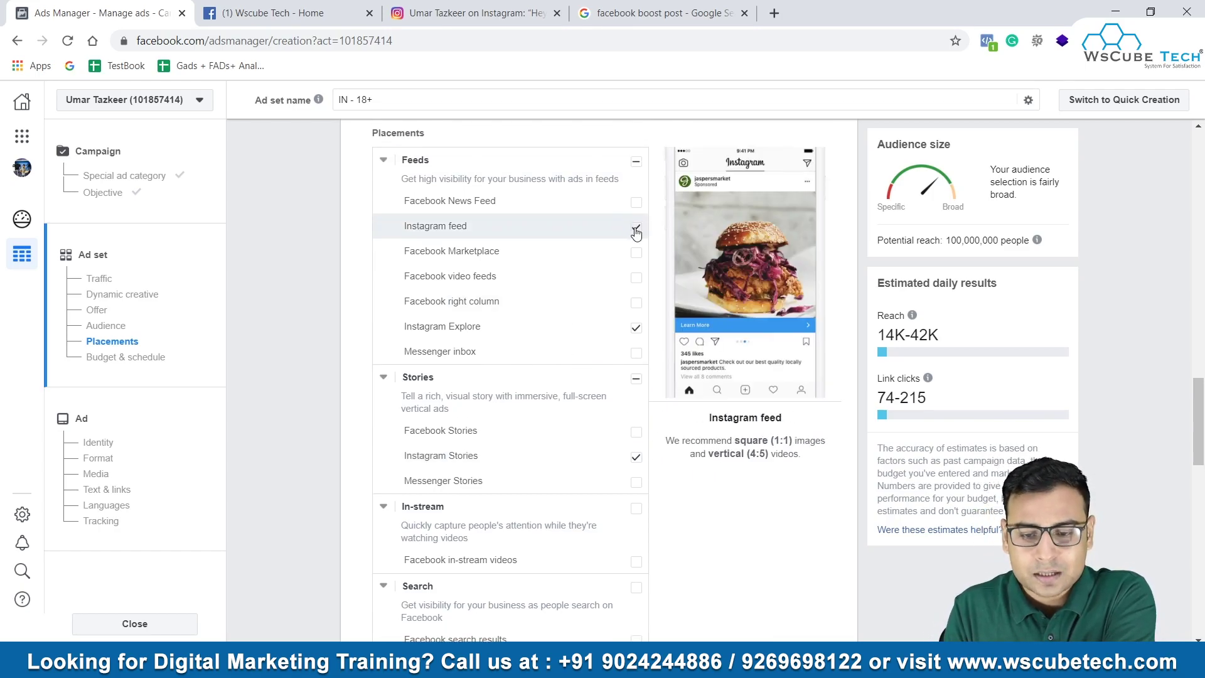
{"action": "left_click", "coordinate": [636, 228]}
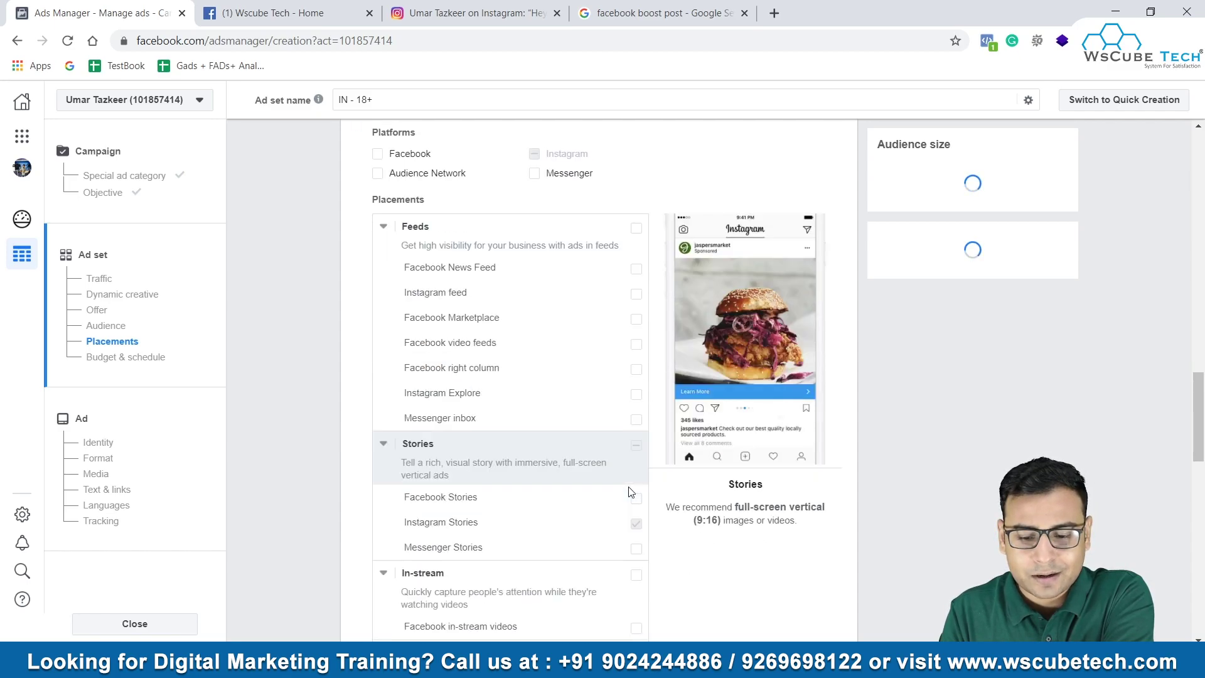
- Look through the remaining placement categories and examine the ad set's budget and schedule settings
{"action": "scroll", "coordinate": [631, 488], "scroll_direction": "down", "scroll_amount": 3}
{"action": "scroll", "coordinate": [631, 491], "scroll_direction": "down", "scroll_amount": 7}
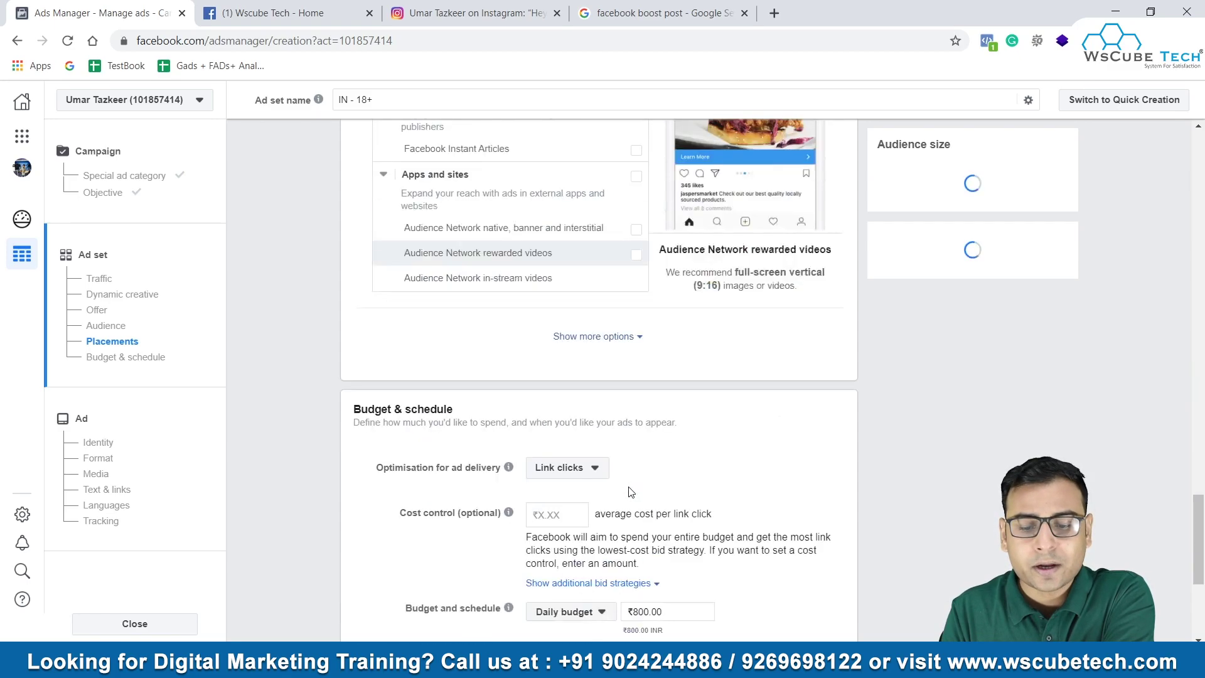
{"action": "scroll", "coordinate": [631, 492], "scroll_direction": "up", "scroll_amount": 5}
{"action": "scroll", "coordinate": [640, 308], "scroll_direction": "up", "scroll_amount": 2}
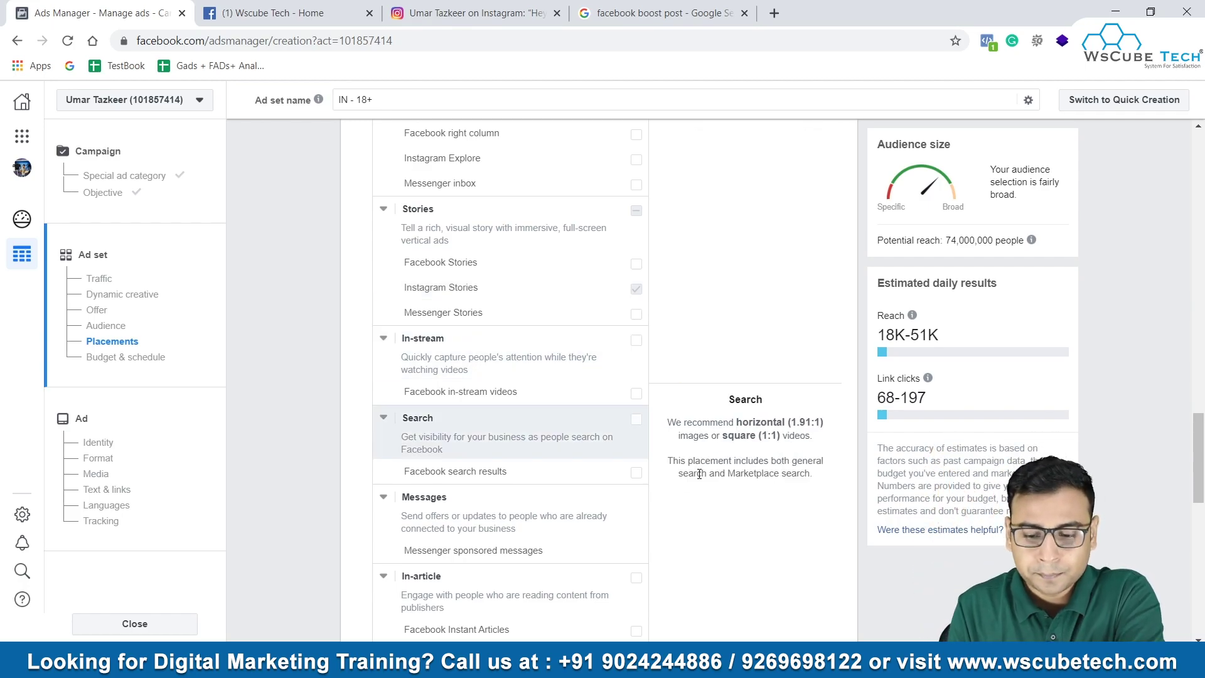
{"action": "scroll", "coordinate": [684, 480], "scroll_direction": "down", "scroll_amount": 8}
{"action": "scroll", "coordinate": [536, 472], "scroll_direction": "down", "scroll_amount": 3}
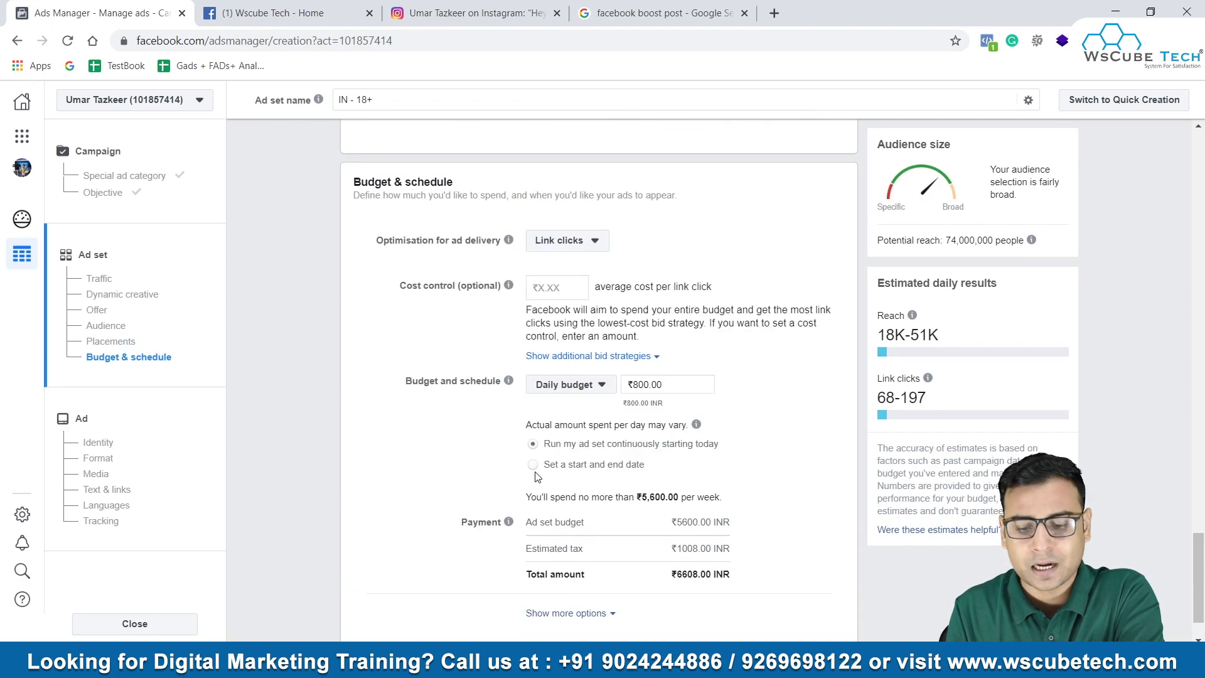
{"action": "scroll", "coordinate": [689, 378], "scroll_direction": "down", "scroll_amount": 1}
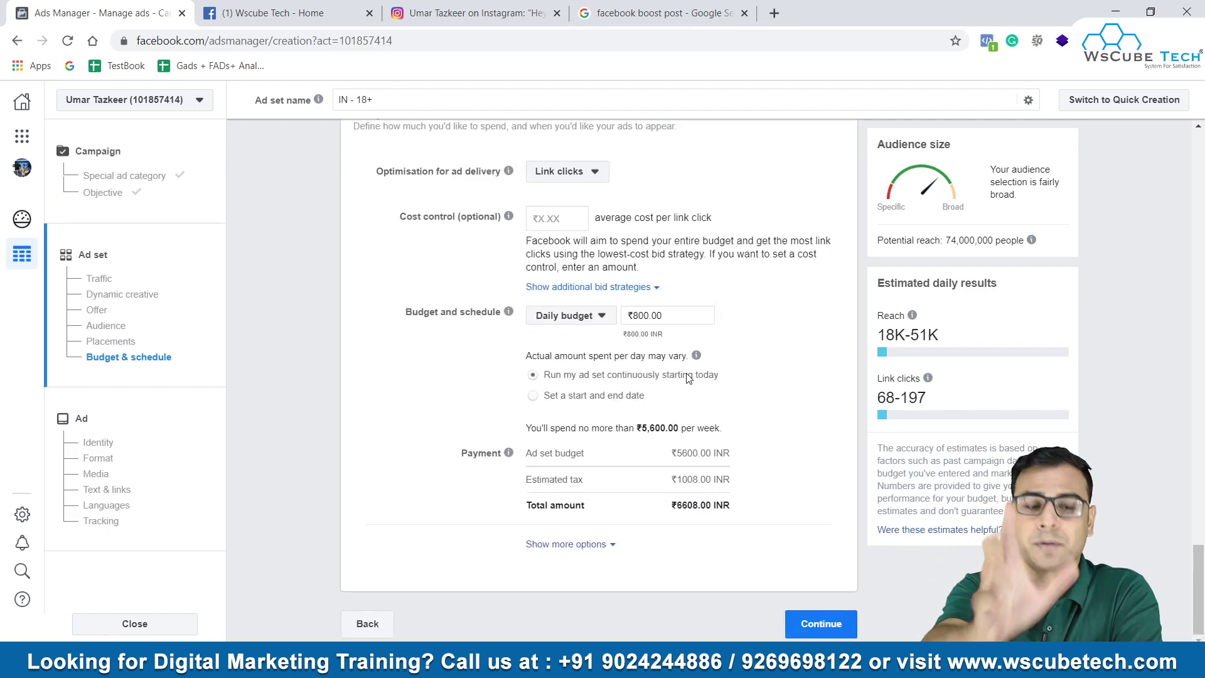
- Go to the ad level, look over its media and text settings, and view the account's image library without selecting anything
{"action": "left_click", "coordinate": [108, 426]}
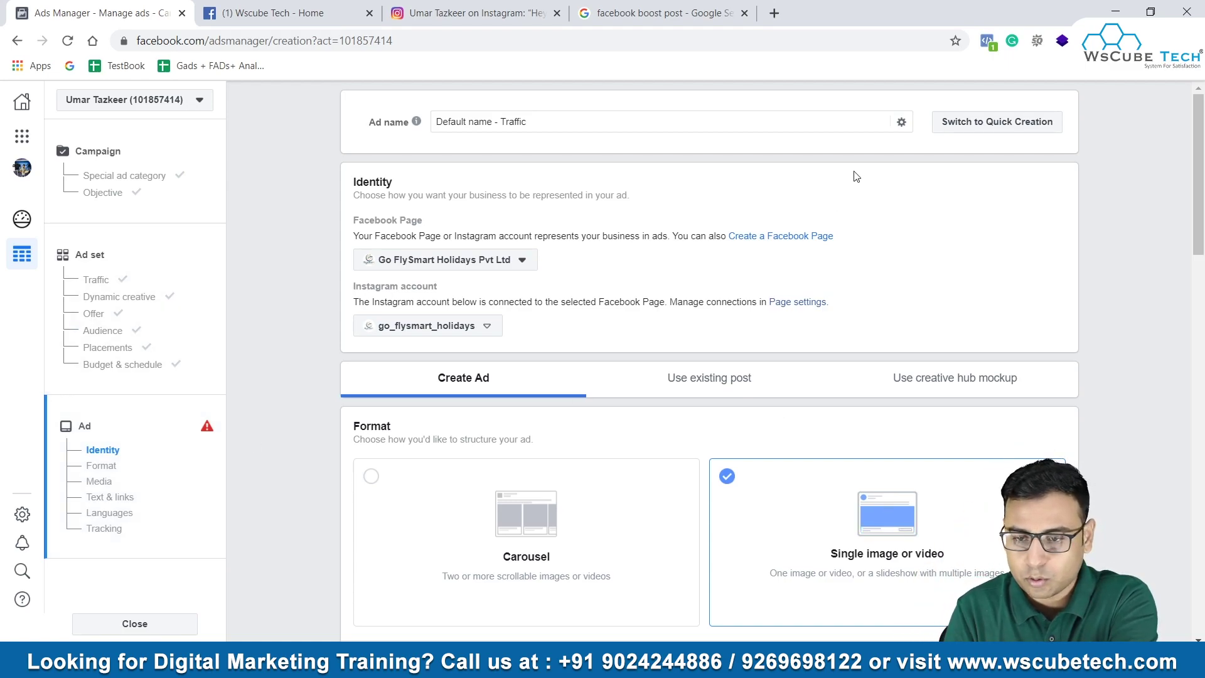
{"action": "scroll", "coordinate": [1086, 258], "scroll_direction": "down", "scroll_amount": 3}
{"action": "scroll", "coordinate": [1086, 264], "scroll_direction": "down", "scroll_amount": 10}
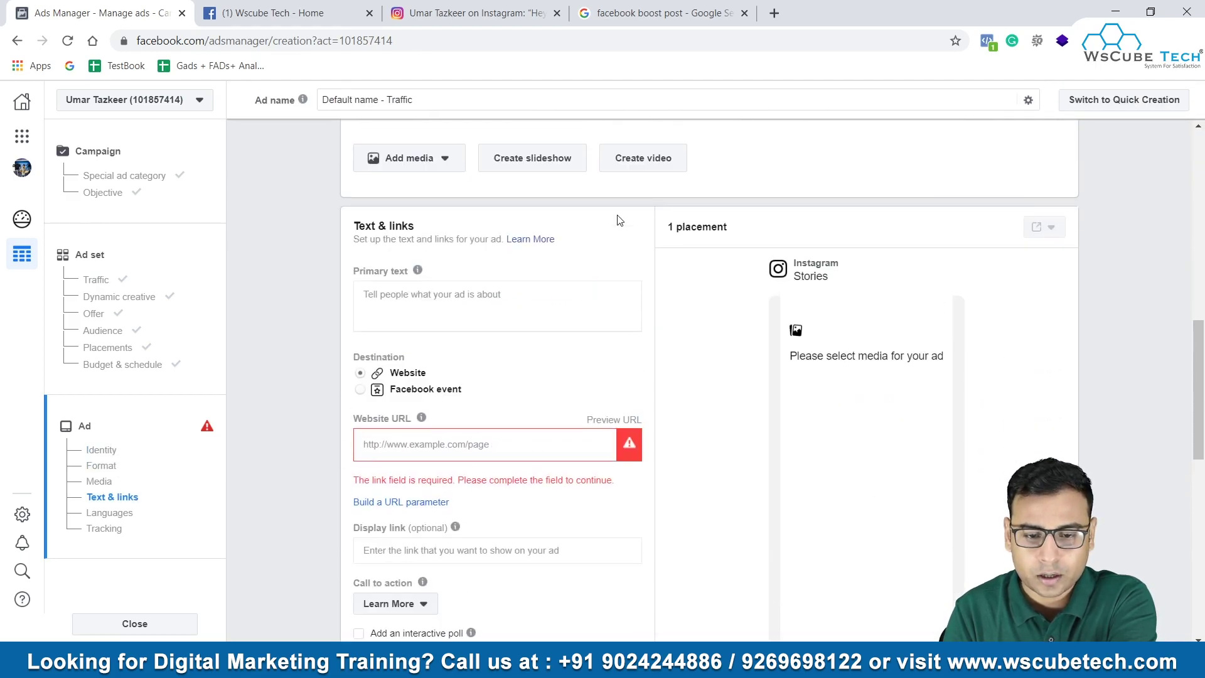
{"action": "scroll", "coordinate": [646, 216], "scroll_direction": "up", "scroll_amount": 5}
{"action": "left_click", "coordinate": [420, 298]}
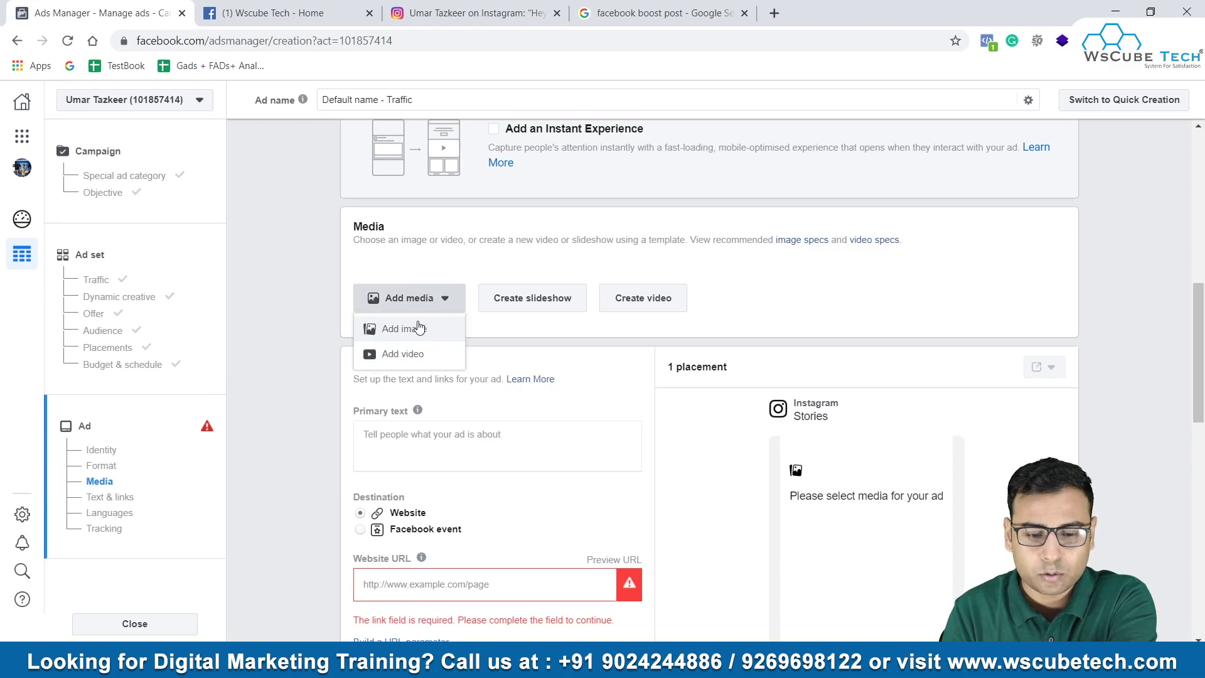
{"action": "left_click", "coordinate": [420, 325]}
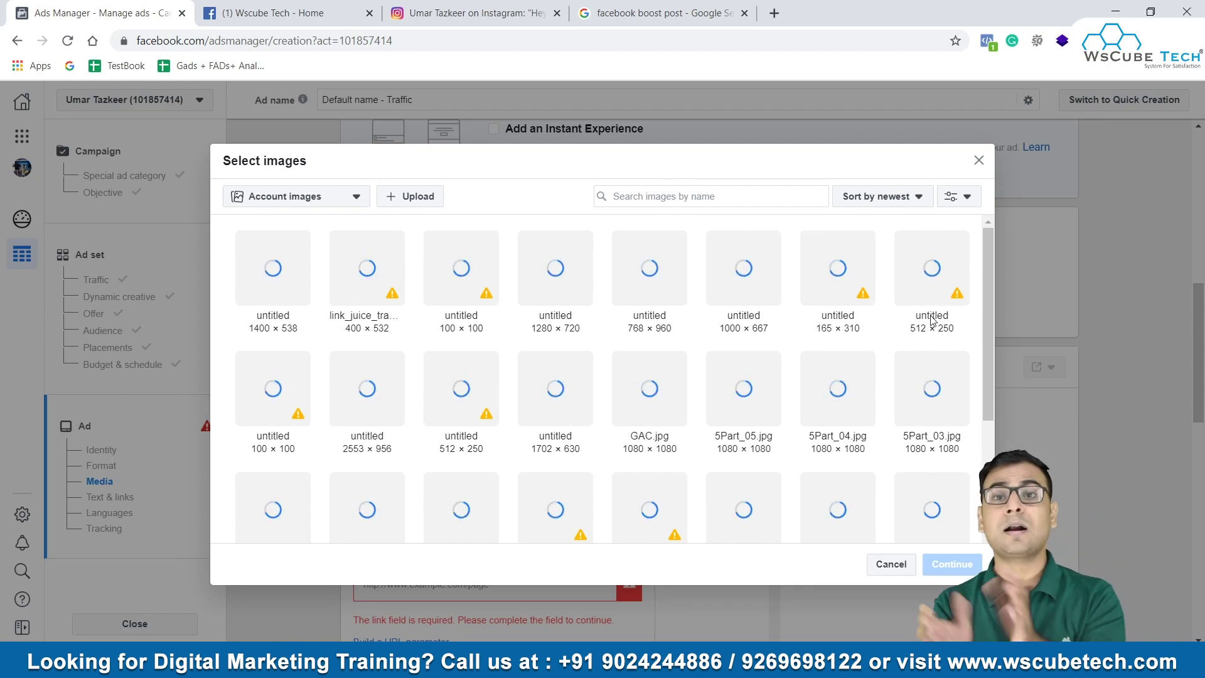
{"action": "key", "text": "Escape"}
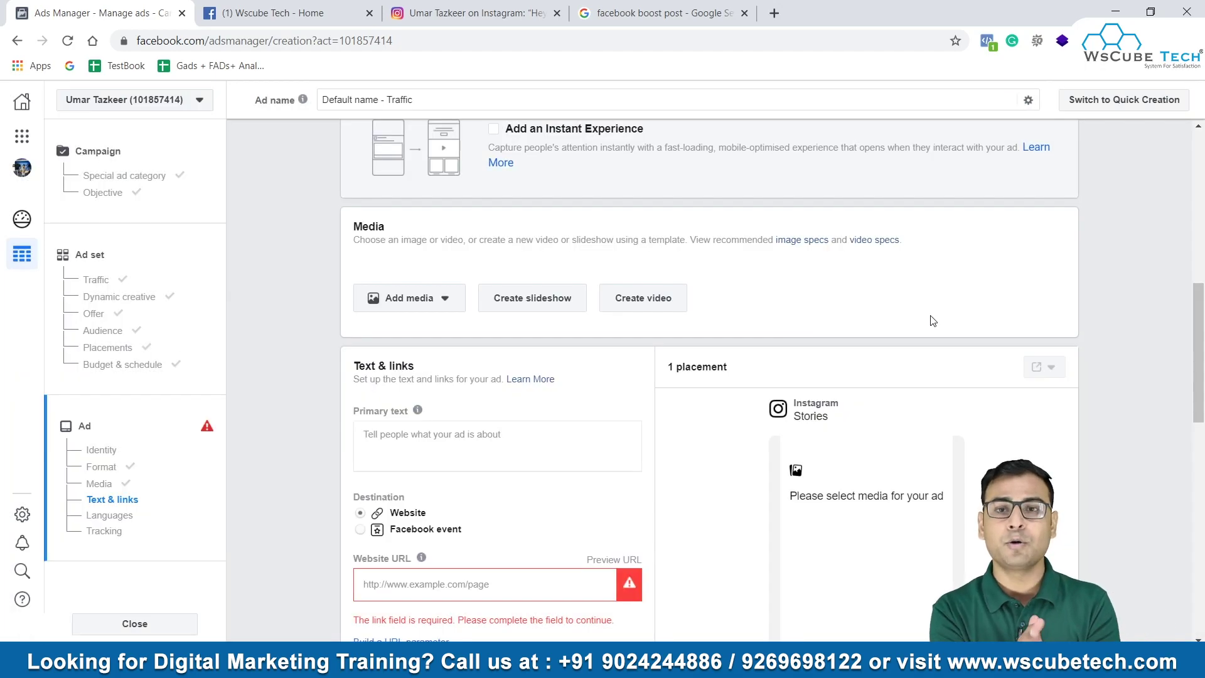